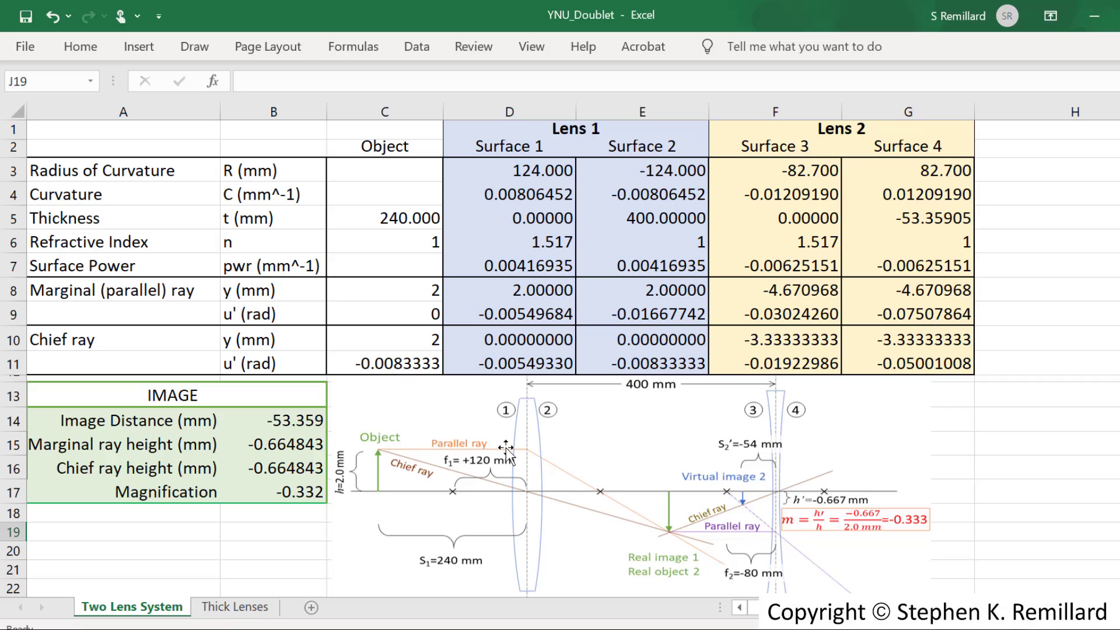
{"action": "mouse_move", "coordinate": [361, 190]}
{"action": "left_mouse_down"}
{"action": "mouse_move", "coordinate": [362, 232]}
{"action": "mouse_move", "coordinate": [444, 232]}
{"action": "left_mouse_up"}
{"action": "left_click_drag", "start_coordinate": [446, 190], "coordinate": [444, 231]}
{"action": "left_click_drag", "start_coordinate": [361, 191], "coordinate": [412, 190]}
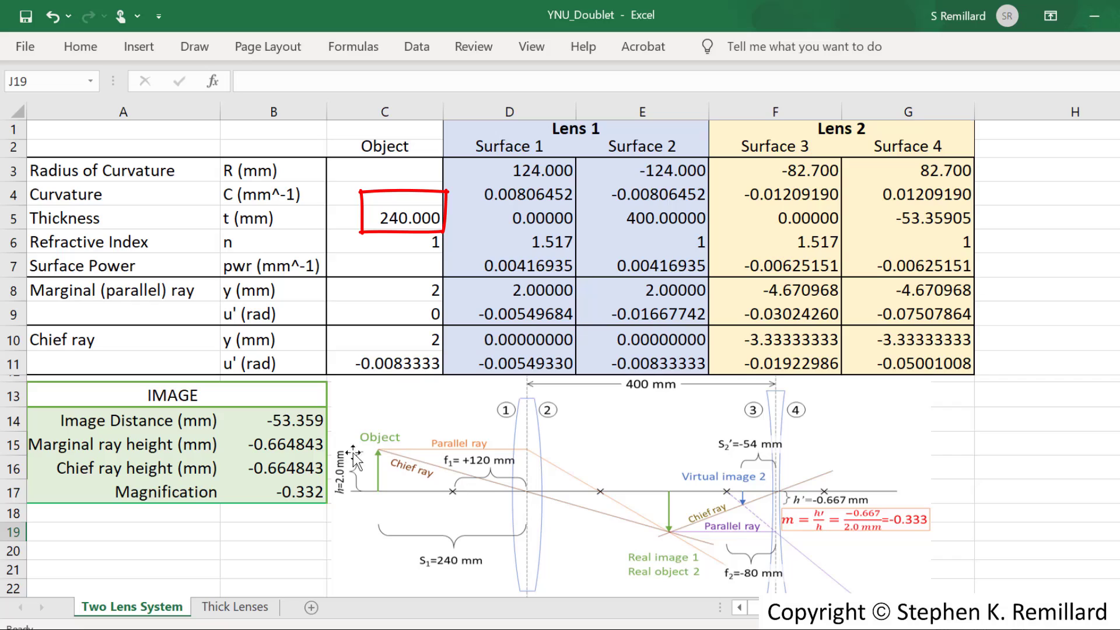
{"action": "left_click_drag", "start_coordinate": [338, 230], "coordinate": [337, 268]}
{"action": "left_click_drag", "start_coordinate": [337, 268], "coordinate": [446, 267]}
{"action": "left_click_drag", "start_coordinate": [451, 228], "coordinate": [447, 267]}
{"action": "left_click_drag", "start_coordinate": [338, 229], "coordinate": [451, 229]}
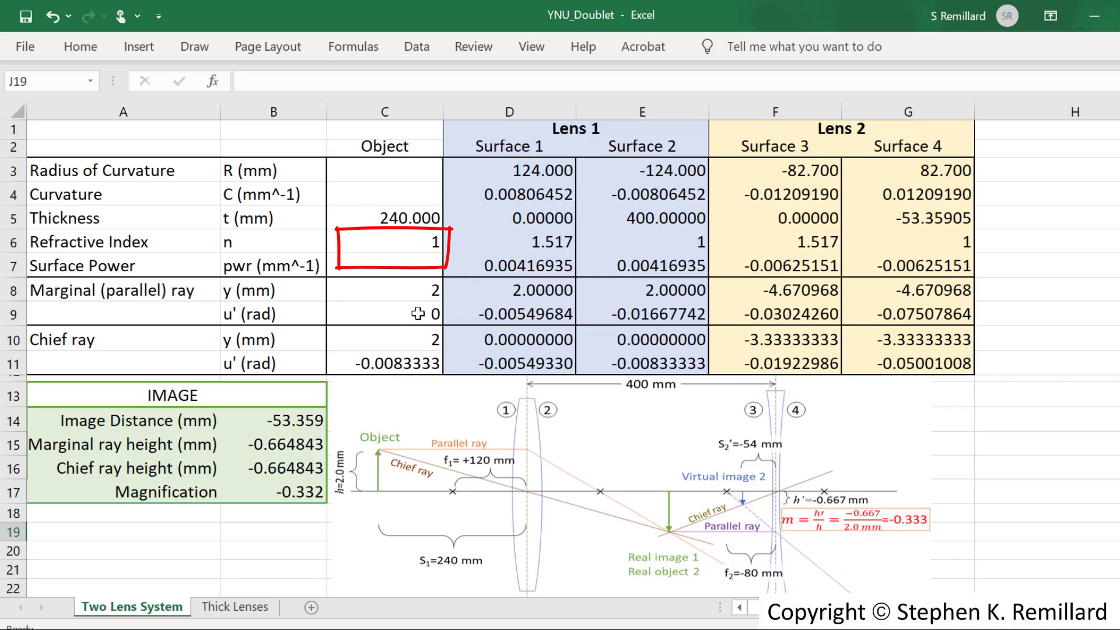
{"action": "key", "text": "Escape"}
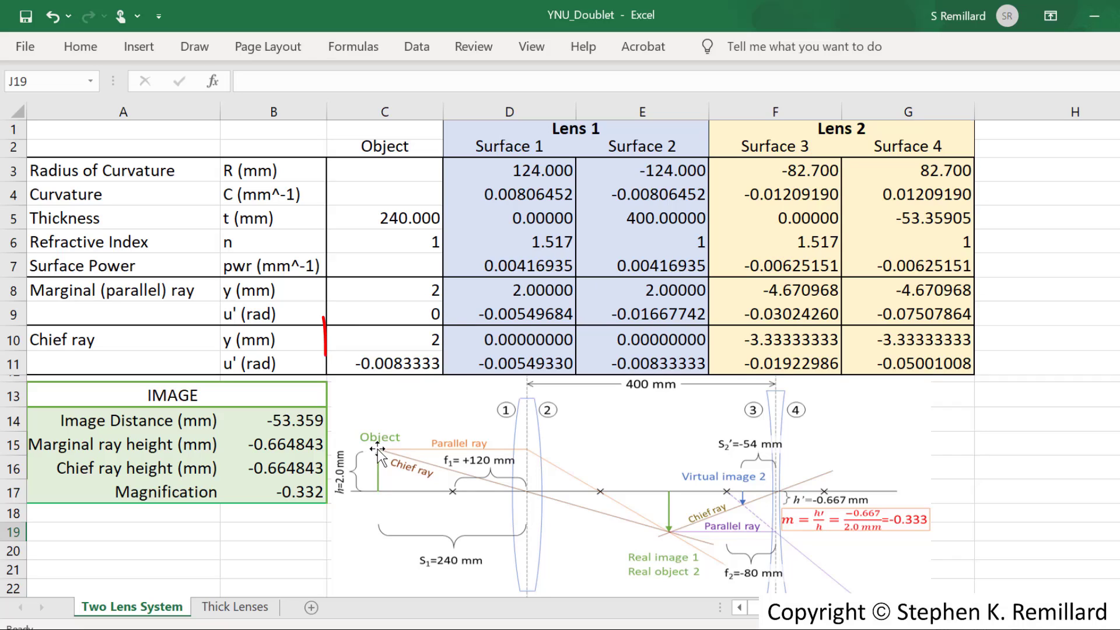
Examine the object's chief ray angle formula and Surface 1's radius, curvature, thickness, refractive index and surface power cells.
{"action": "left_click", "coordinate": [417, 366]}
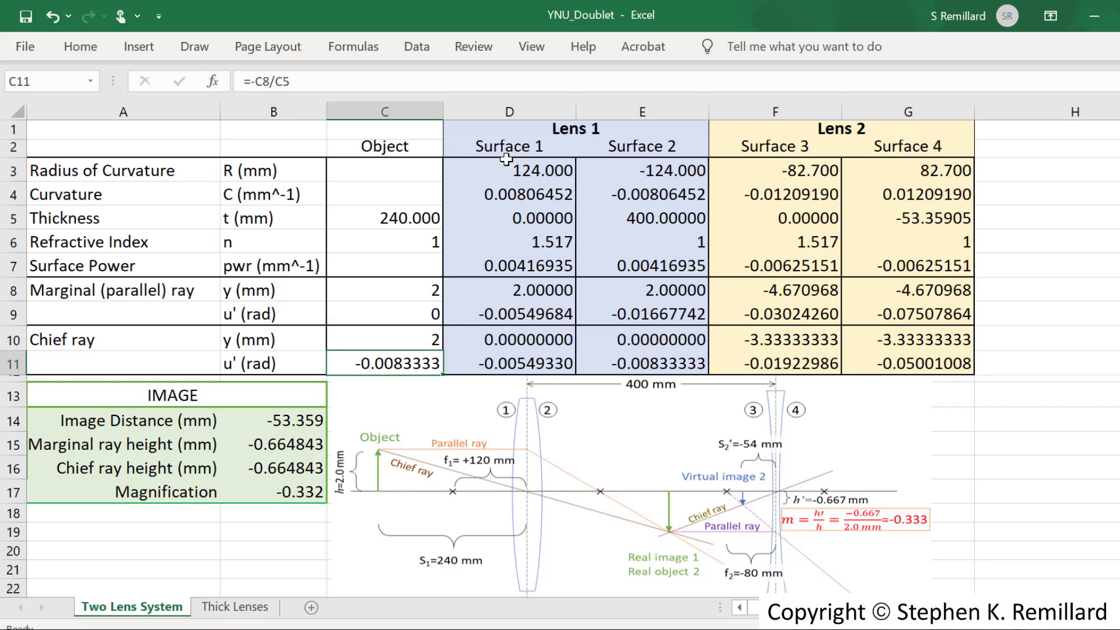
{"action": "left_click", "coordinate": [490, 290]}
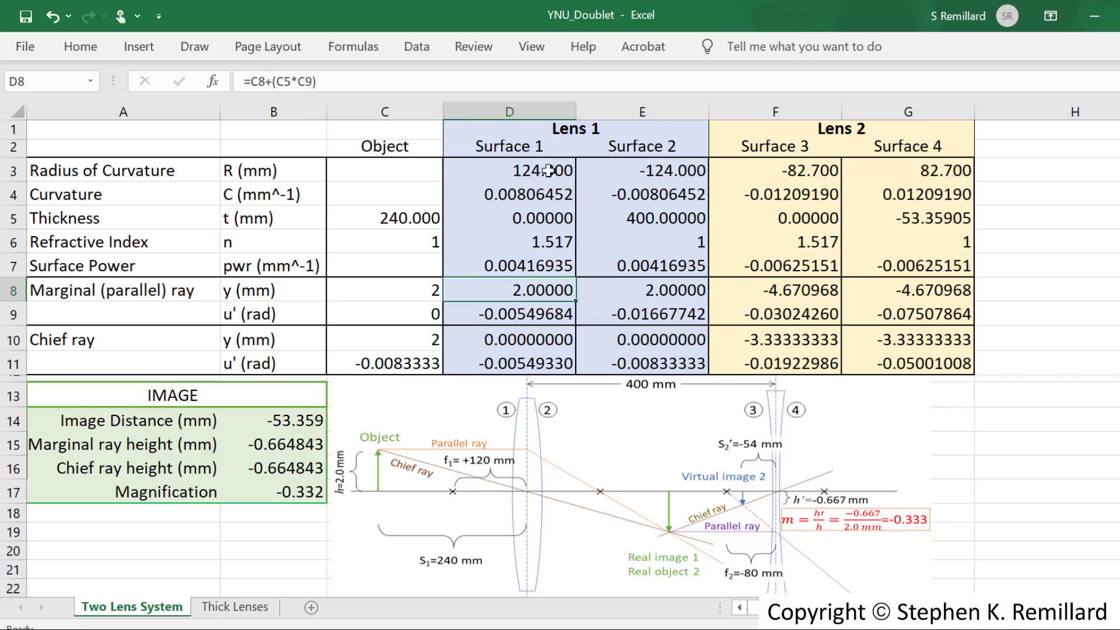
{"action": "left_click", "coordinate": [520, 178]}
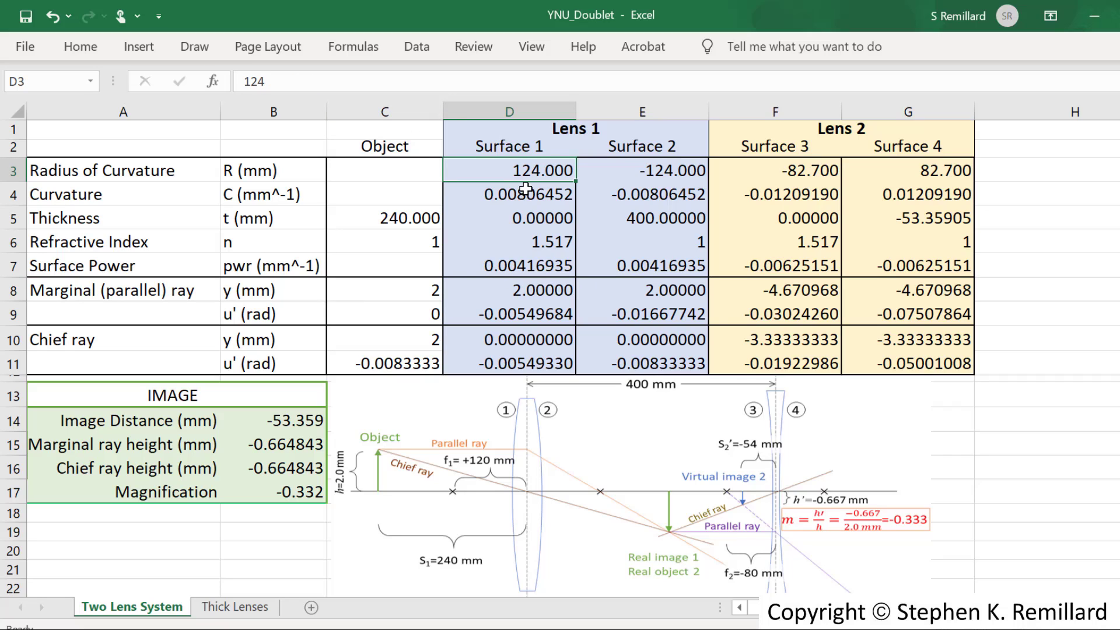
{"action": "left_click", "coordinate": [535, 196]}
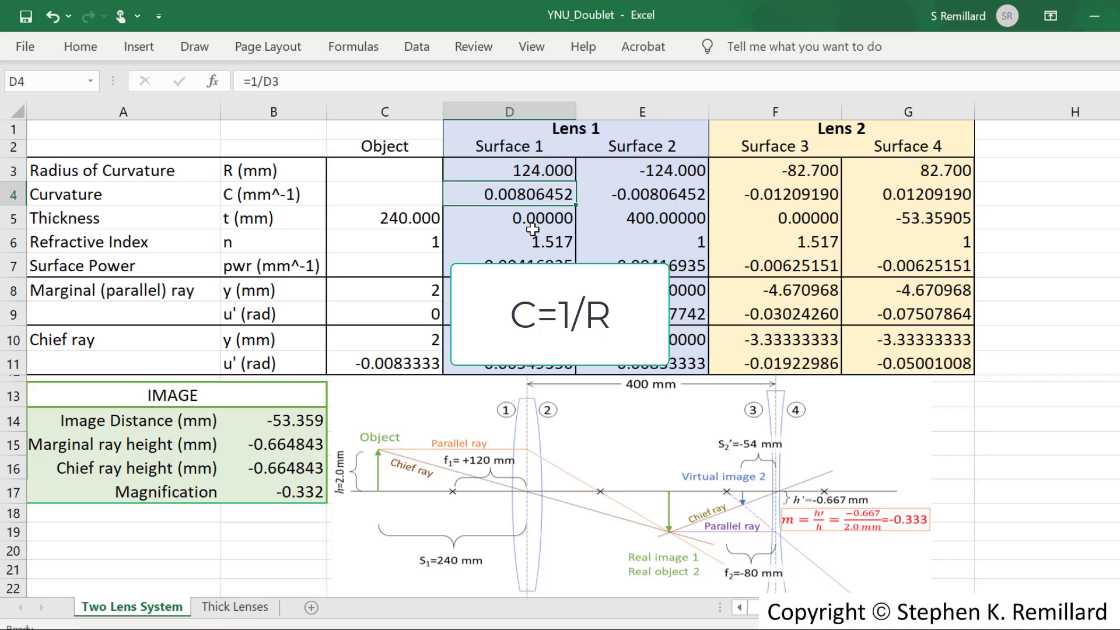
{"action": "left_click", "coordinate": [542, 218]}
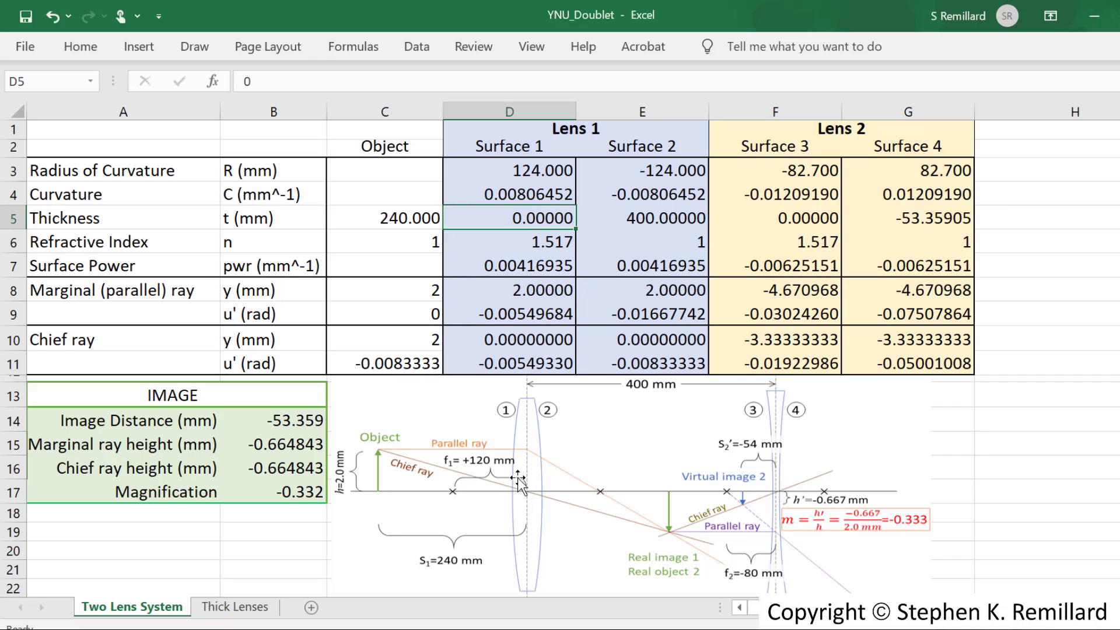
{"action": "left_click", "coordinate": [544, 244]}
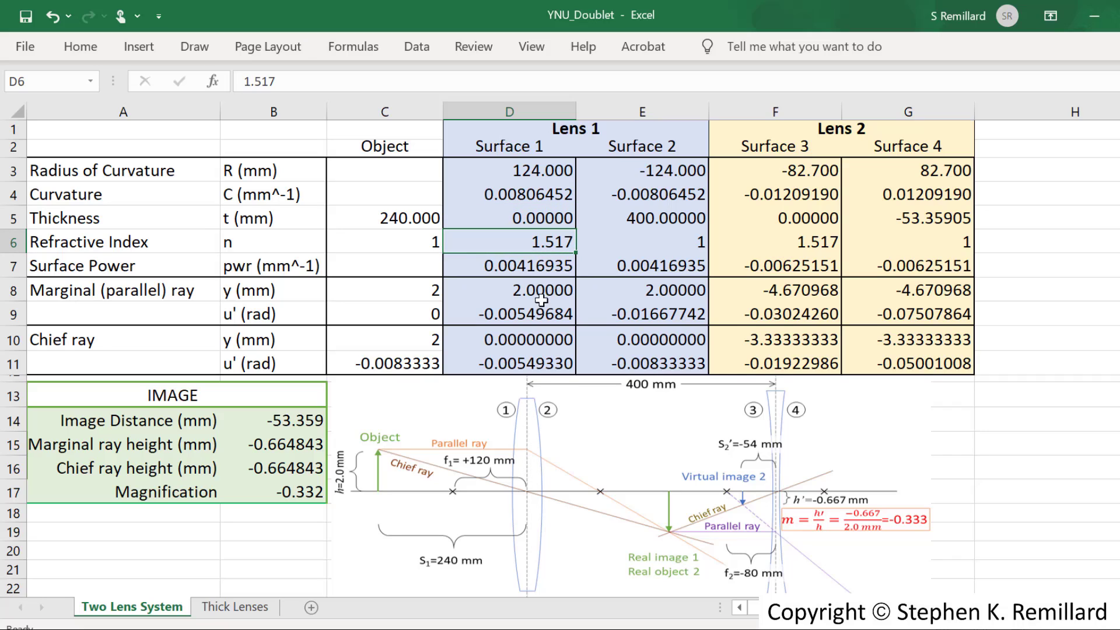
{"action": "left_click", "coordinate": [537, 266]}
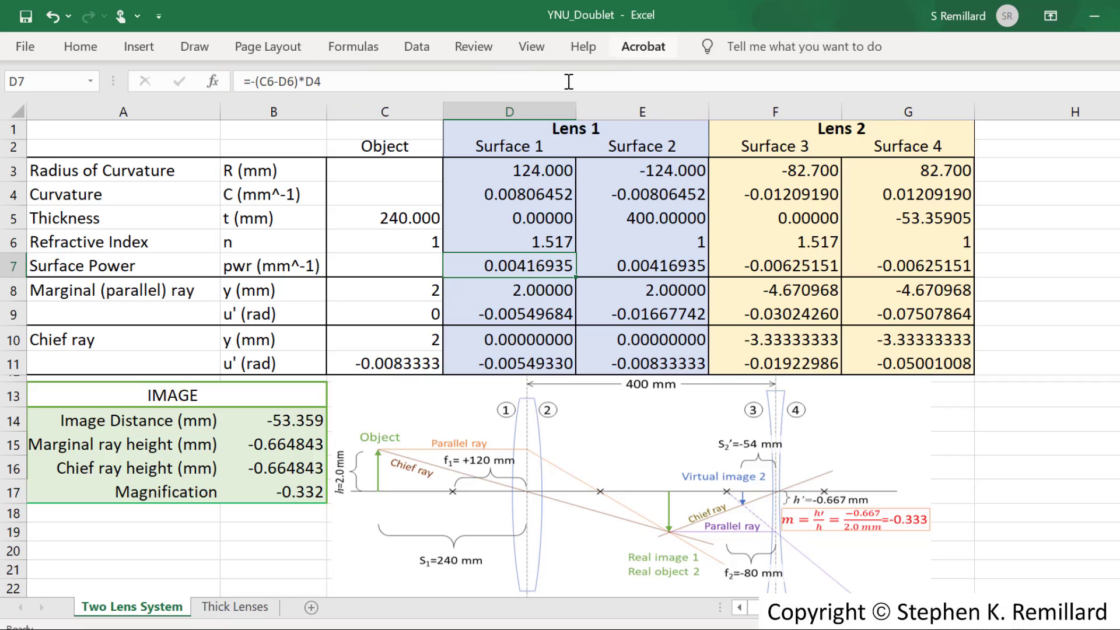
Examine Surface 1's marginal ray height and angle formulas in D8 and D9, checking the object inputs in C8 and C9.
{"action": "left_click", "coordinate": [513, 290]}
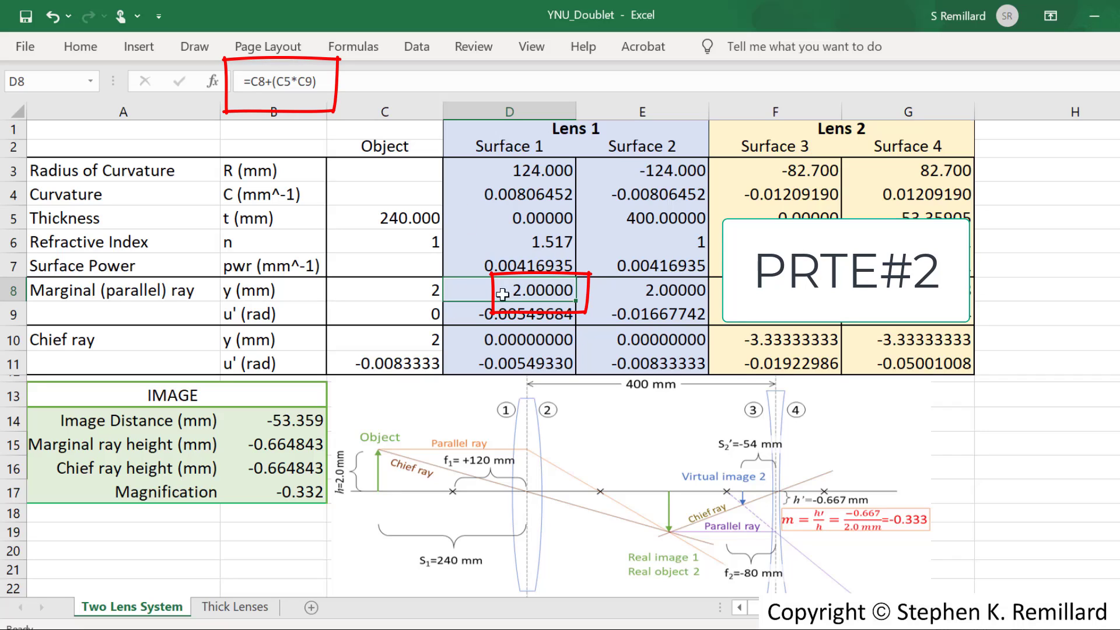
{"action": "left_click", "coordinate": [421, 290]}
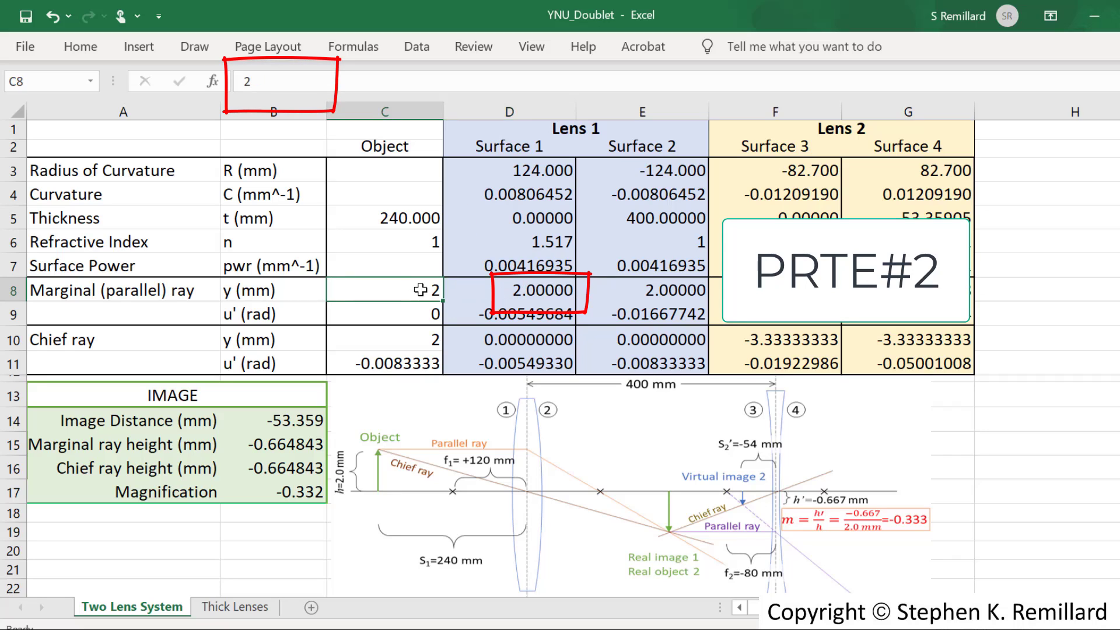
{"action": "left_click", "coordinate": [499, 290]}
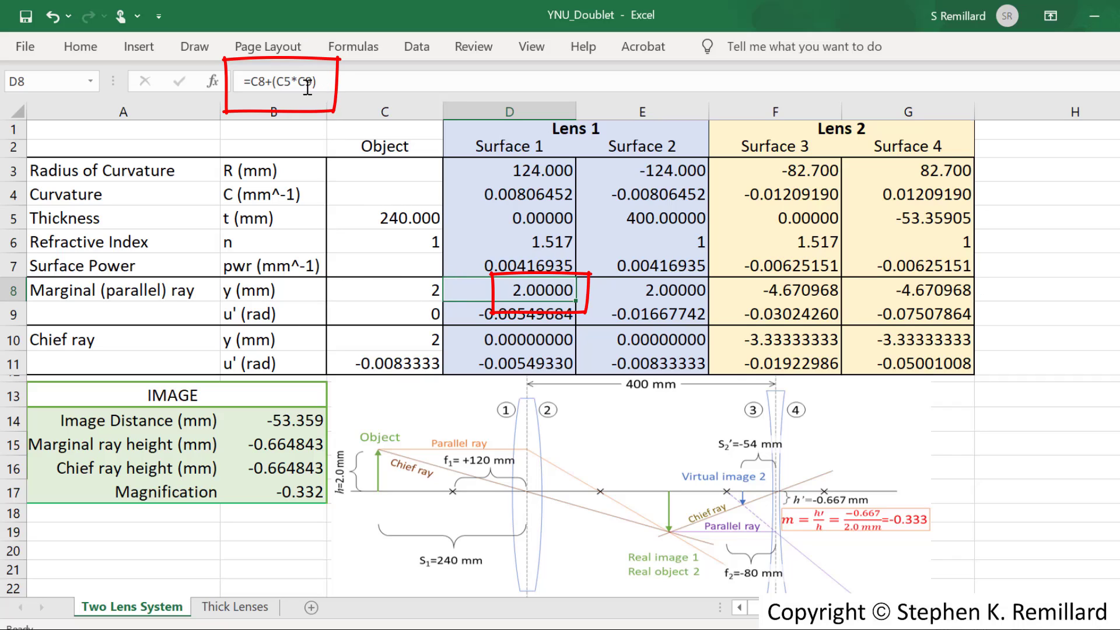
{"action": "left_click", "coordinate": [416, 309]}
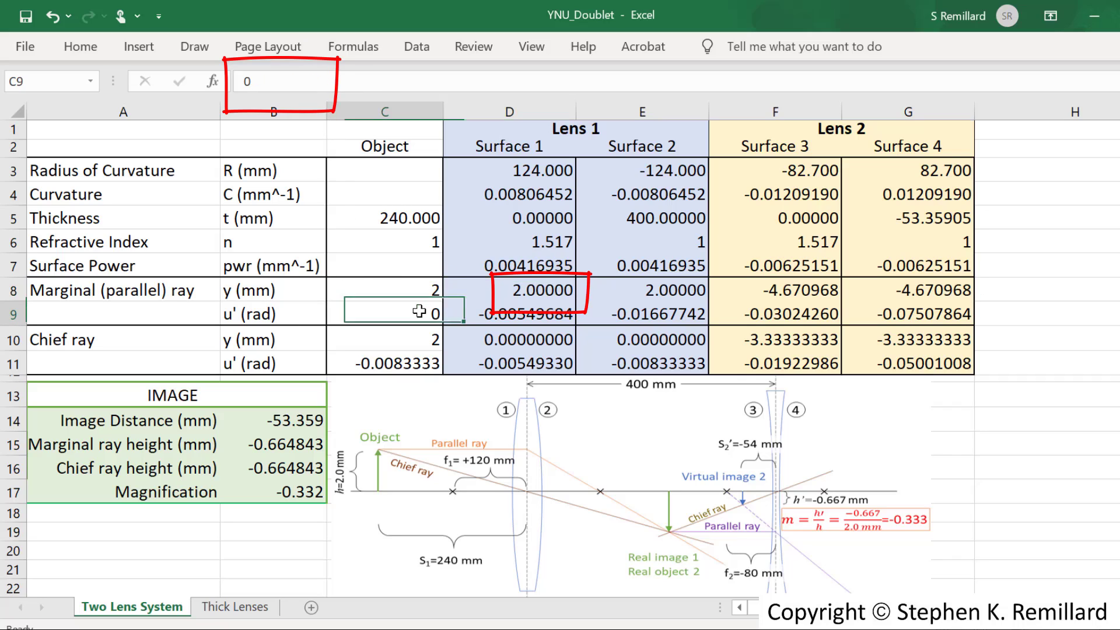
{"action": "left_click", "coordinate": [509, 287]}
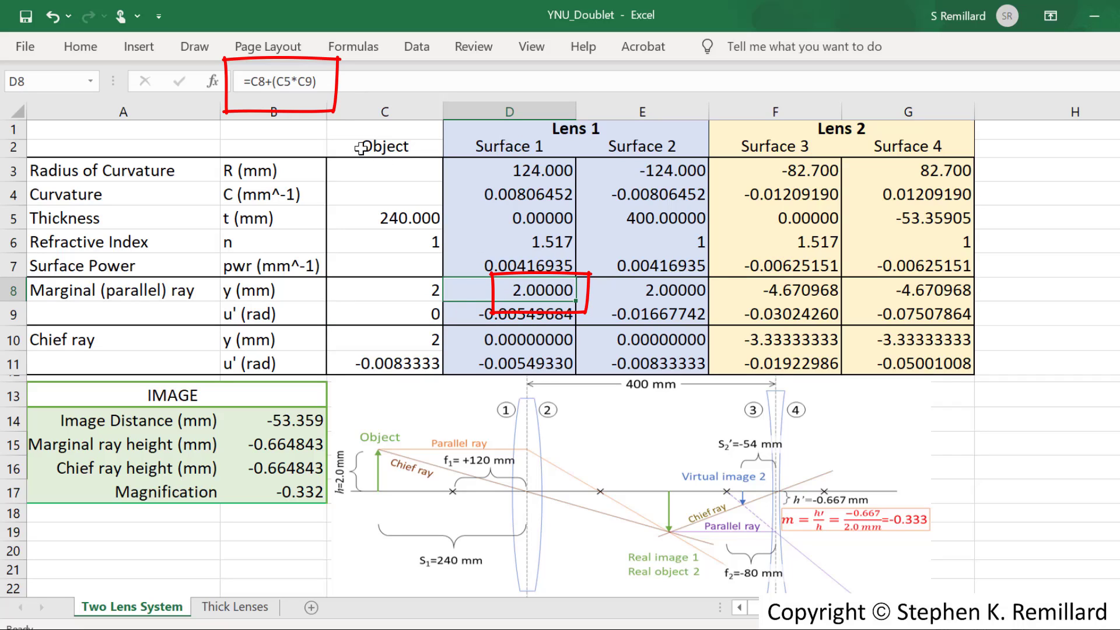
{"action": "left_click", "coordinate": [403, 290]}
{"action": "left_click", "coordinate": [466, 293]}
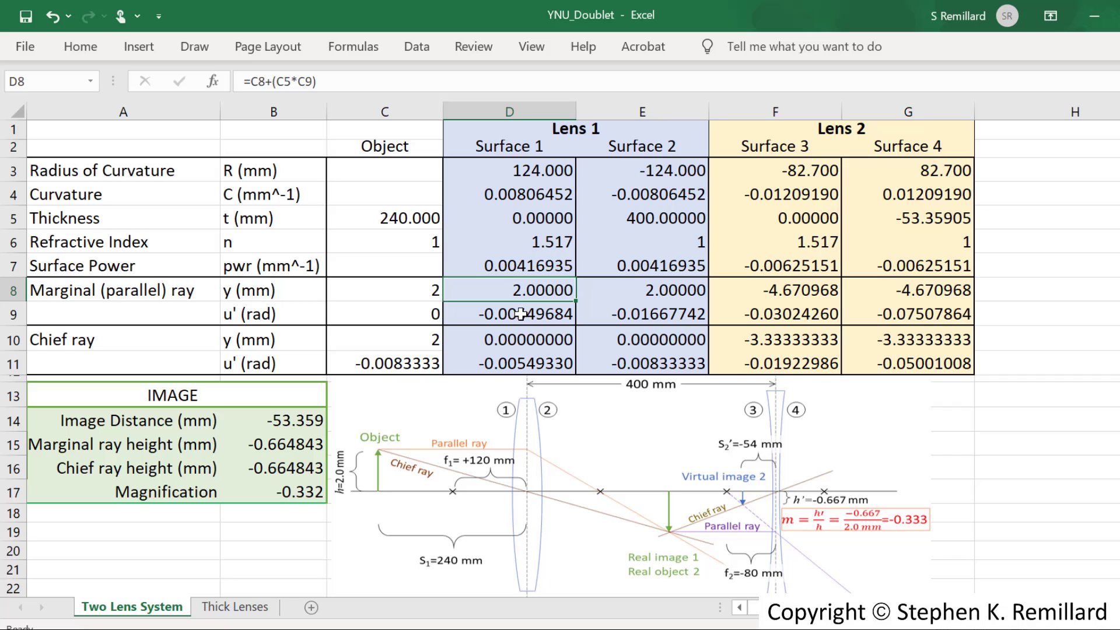
{"action": "left_click", "coordinate": [521, 314]}
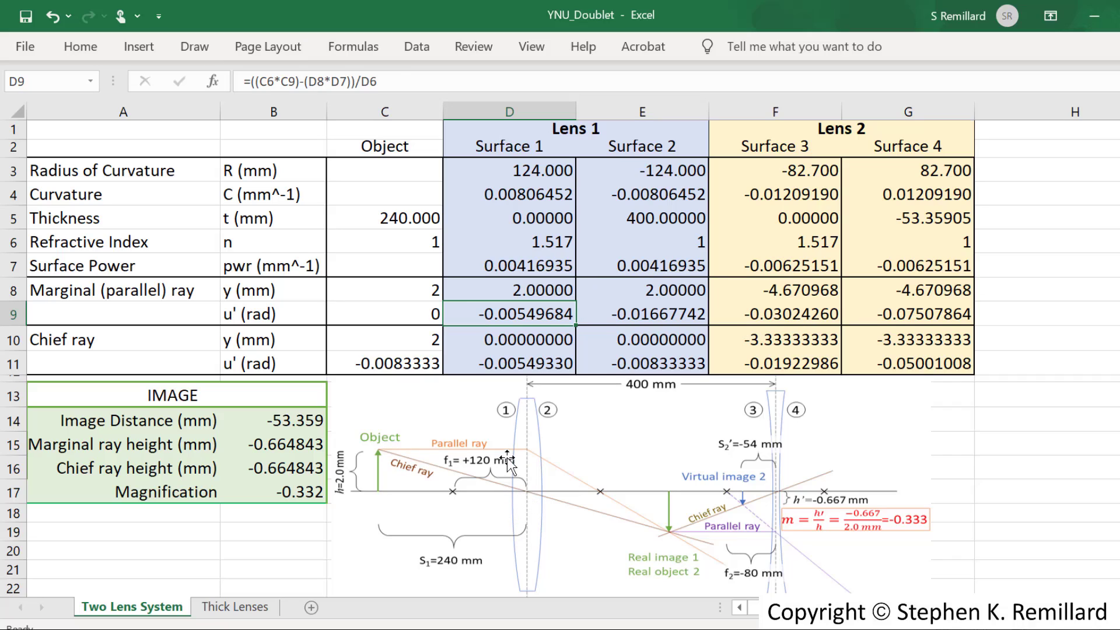
Examine Surface 1's chief ray height and angle formulas in D10 and D11 against the object's chief ray angle in C11.
{"action": "left_click", "coordinate": [527, 339]}
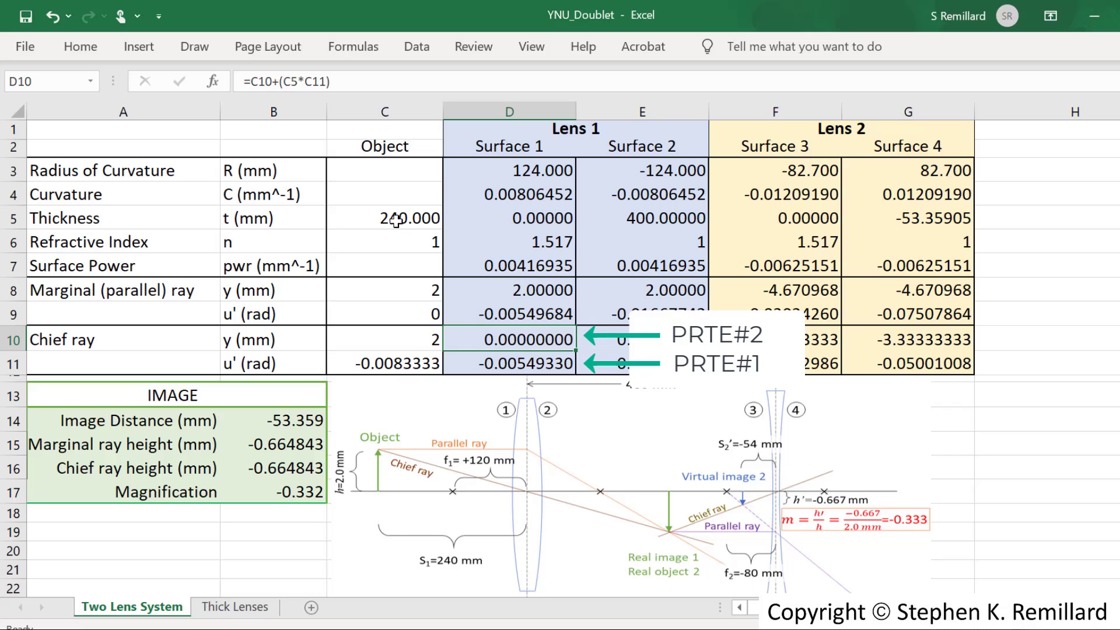
{"action": "left_click", "coordinate": [415, 364]}
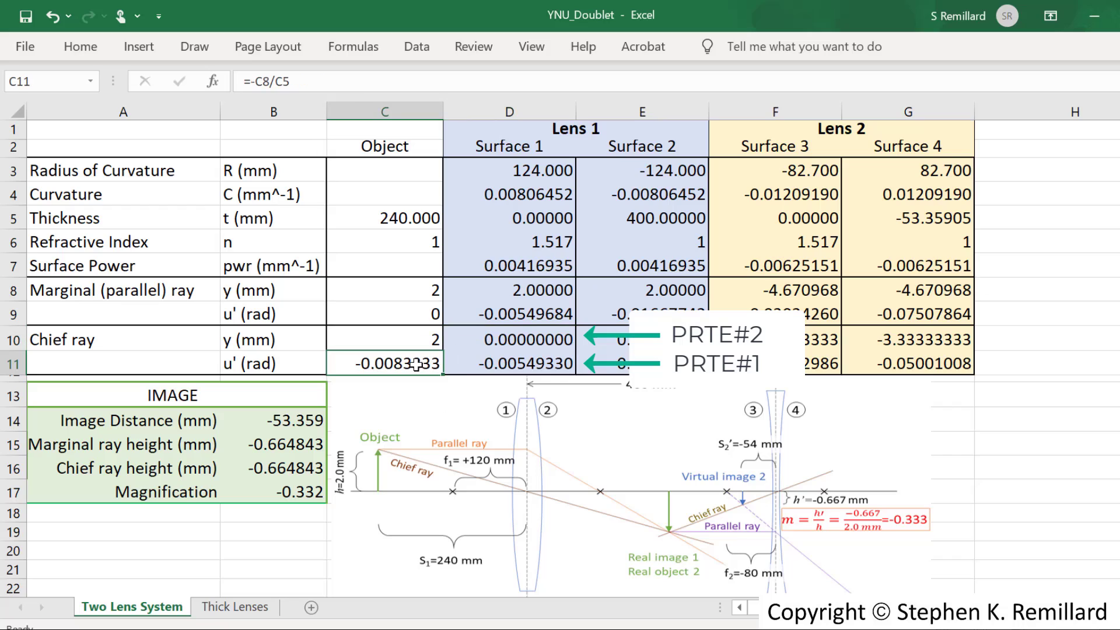
{"action": "left_click", "coordinate": [513, 341]}
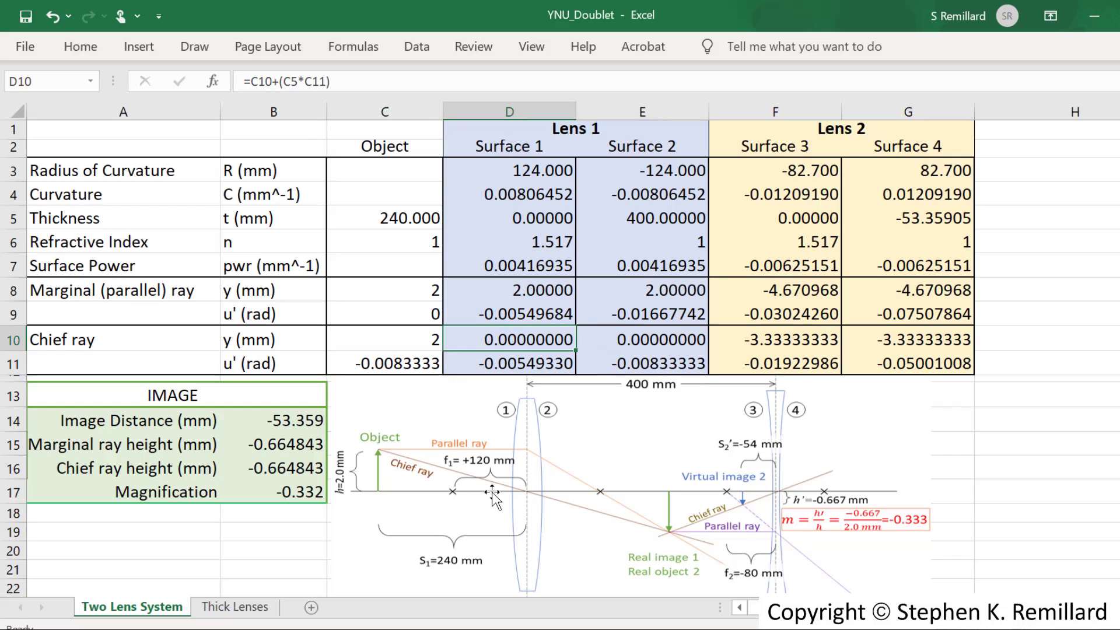
{"action": "left_click", "coordinate": [517, 365]}
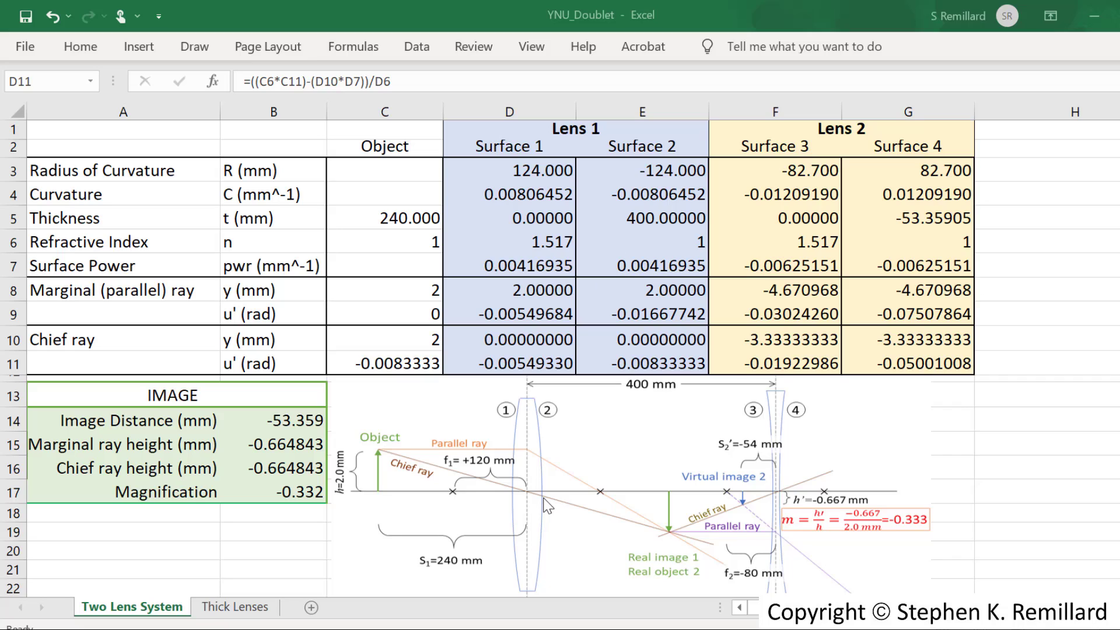
{"action": "left_click", "coordinate": [510, 360]}
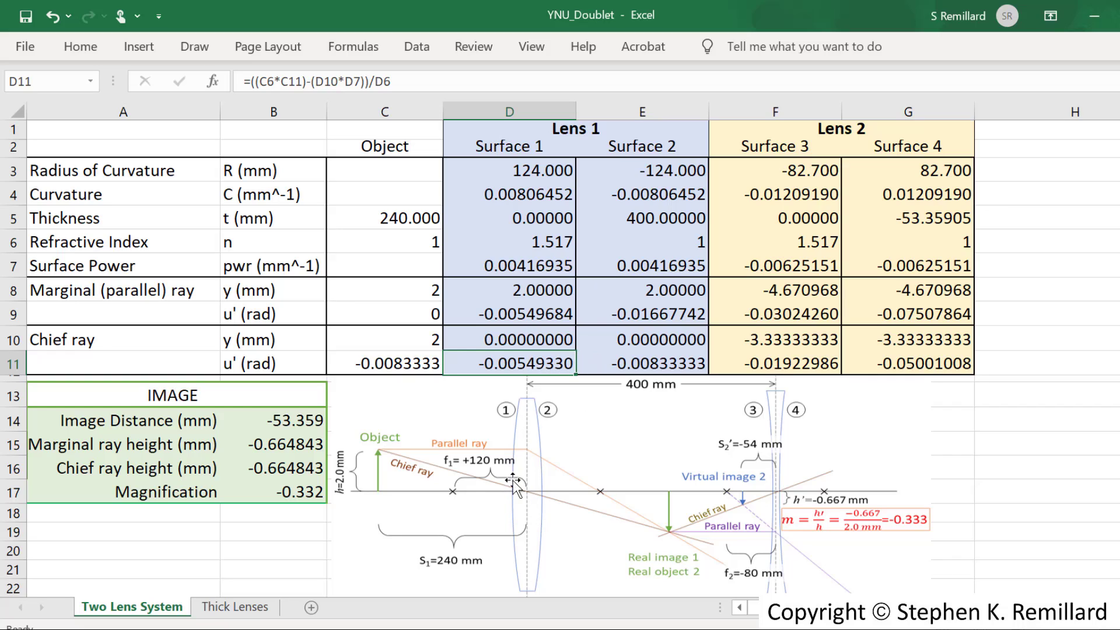
Examine Surface 2's radius, curvature, thickness, refractive index and surface power in cells E3 to E7.
{"action": "left_click", "coordinate": [649, 170]}
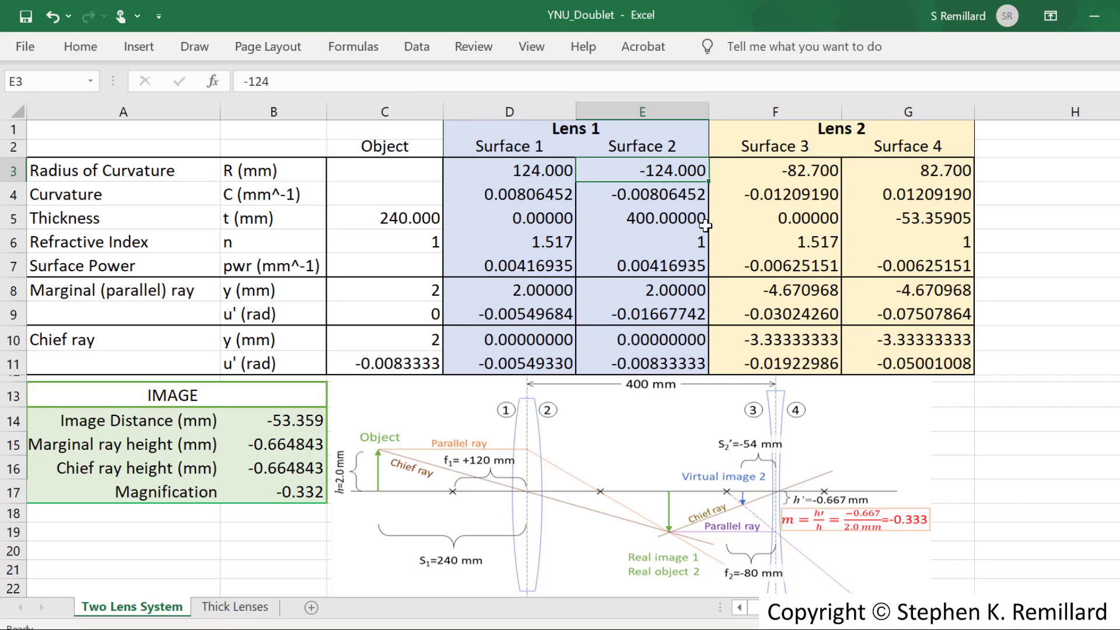
{"action": "left_click", "coordinate": [664, 196]}
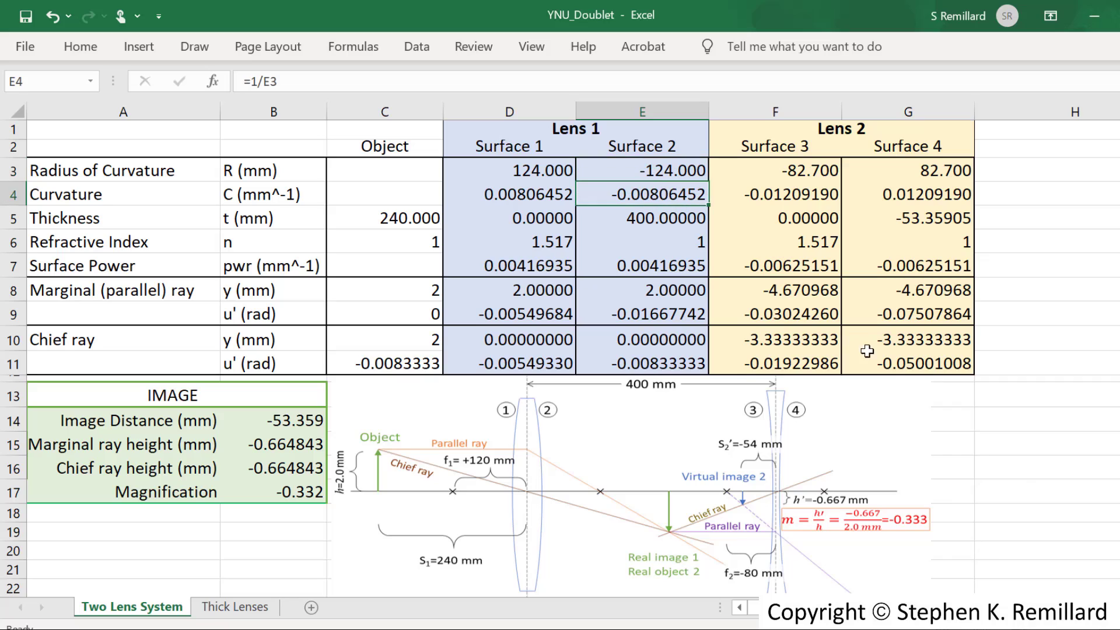
{"action": "left_click", "coordinate": [673, 221]}
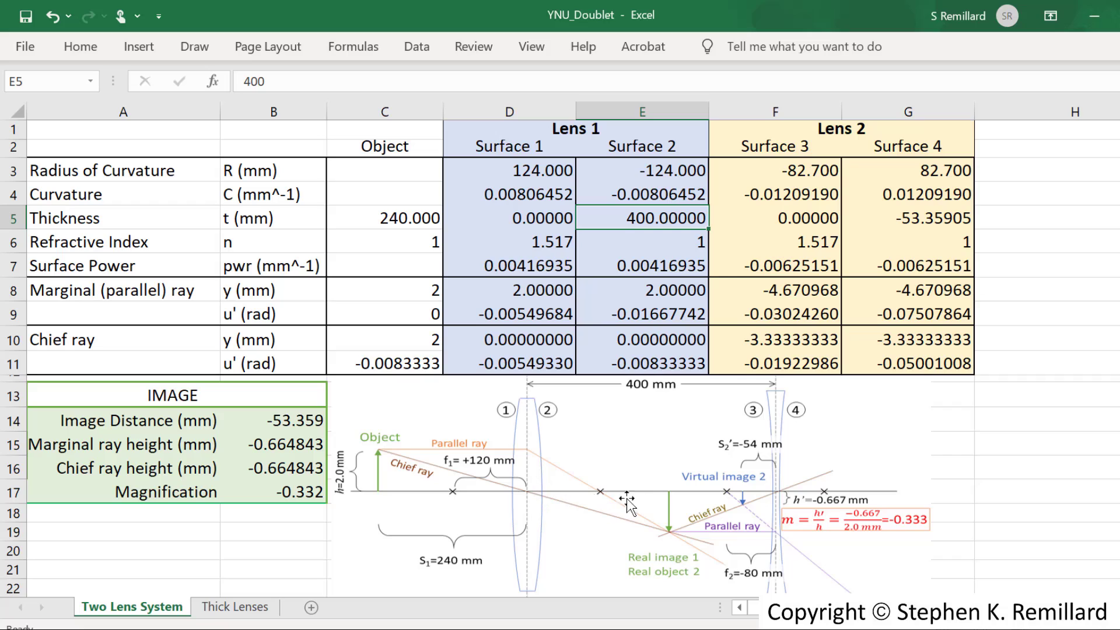
{"action": "left_click", "coordinate": [656, 241]}
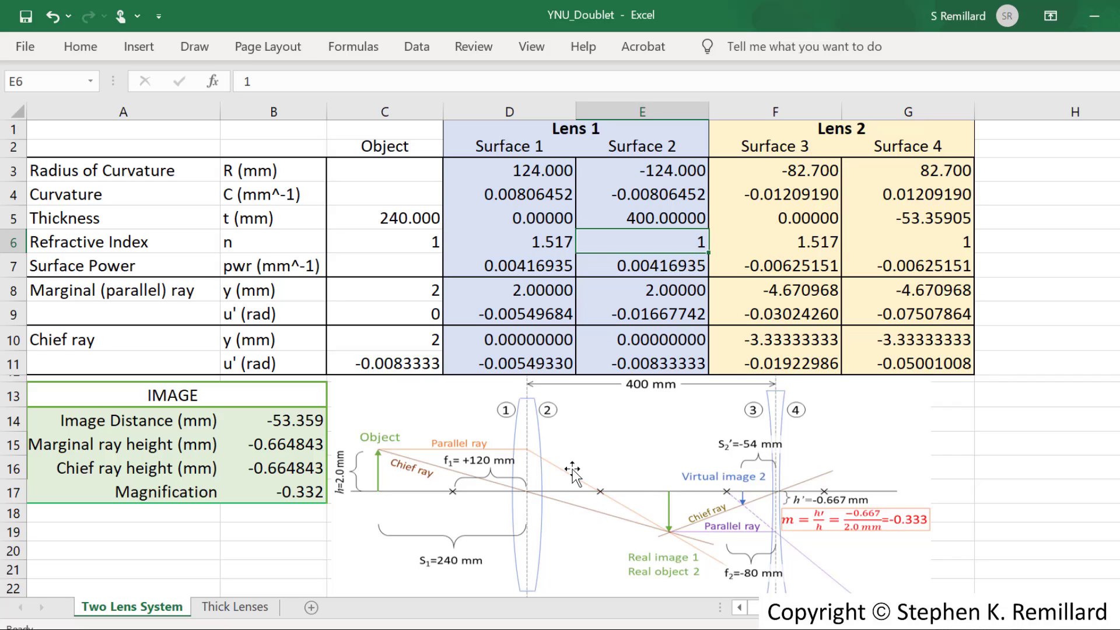
{"action": "left_click", "coordinate": [688, 269]}
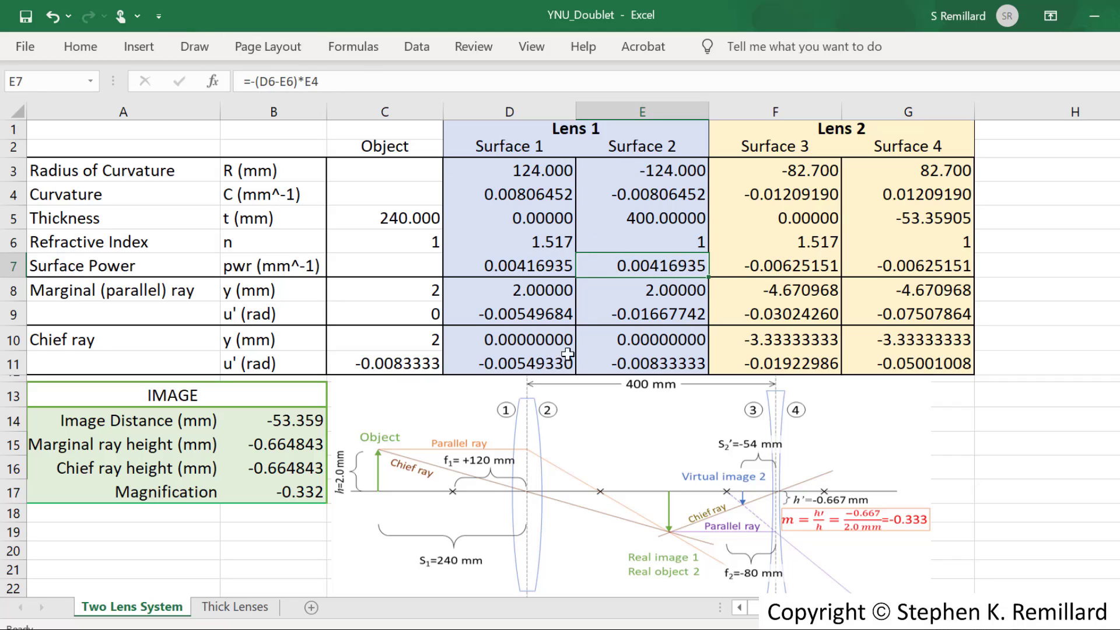
Examine Surface 2's marginal and chief ray formulas in E8 to E11, comparing the marginal ray angle with Surface 1's.
{"action": "left_click", "coordinate": [642, 293]}
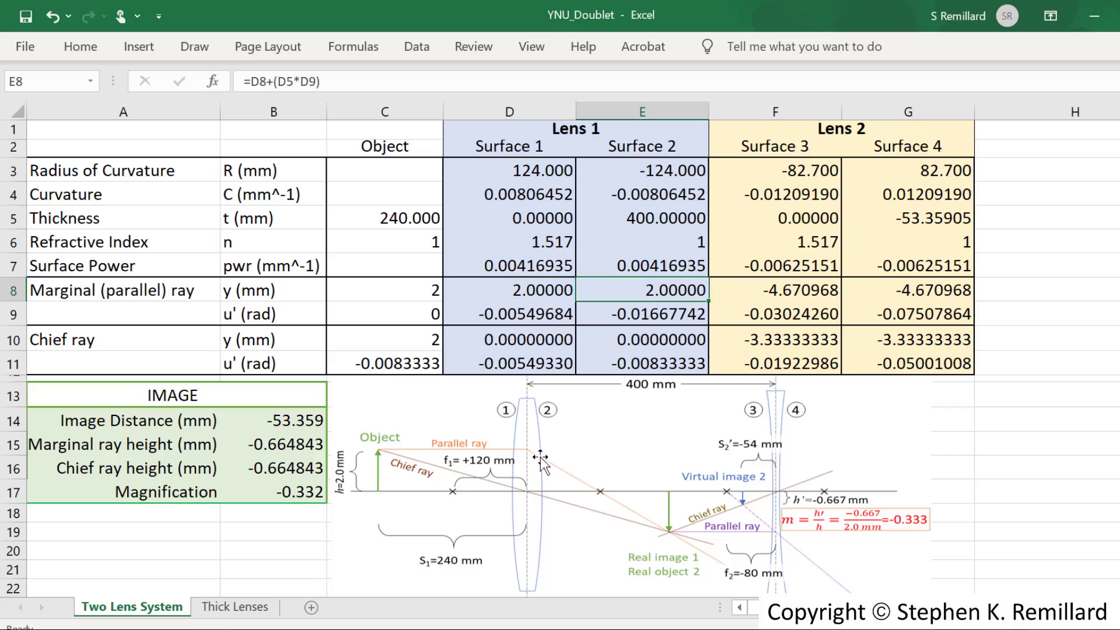
{"action": "left_click", "coordinate": [642, 319]}
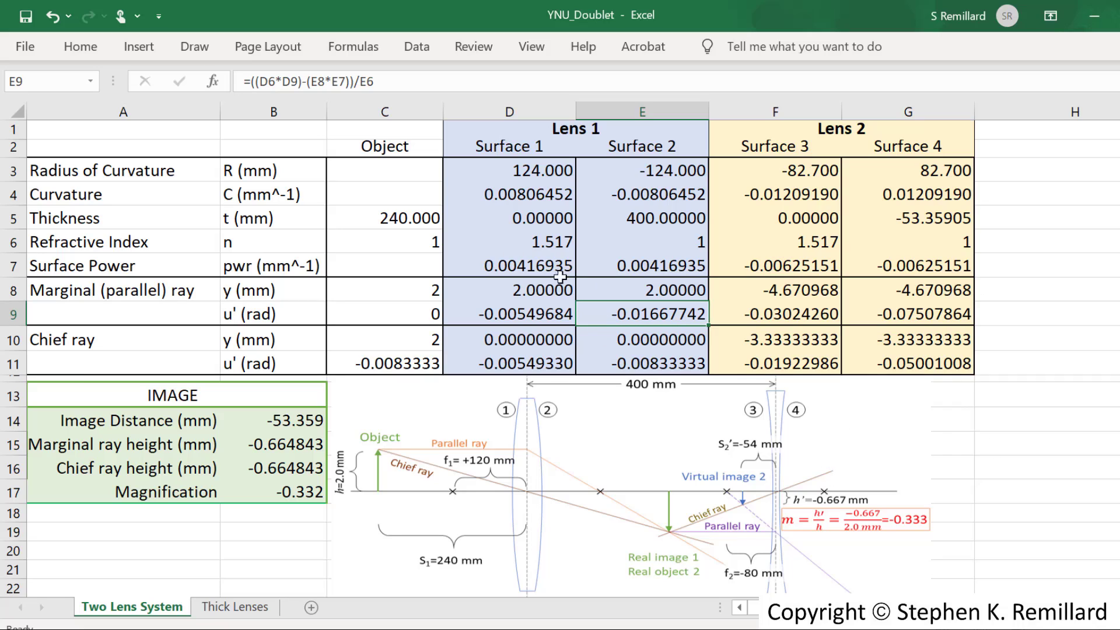
{"action": "left_click", "coordinate": [541, 313]}
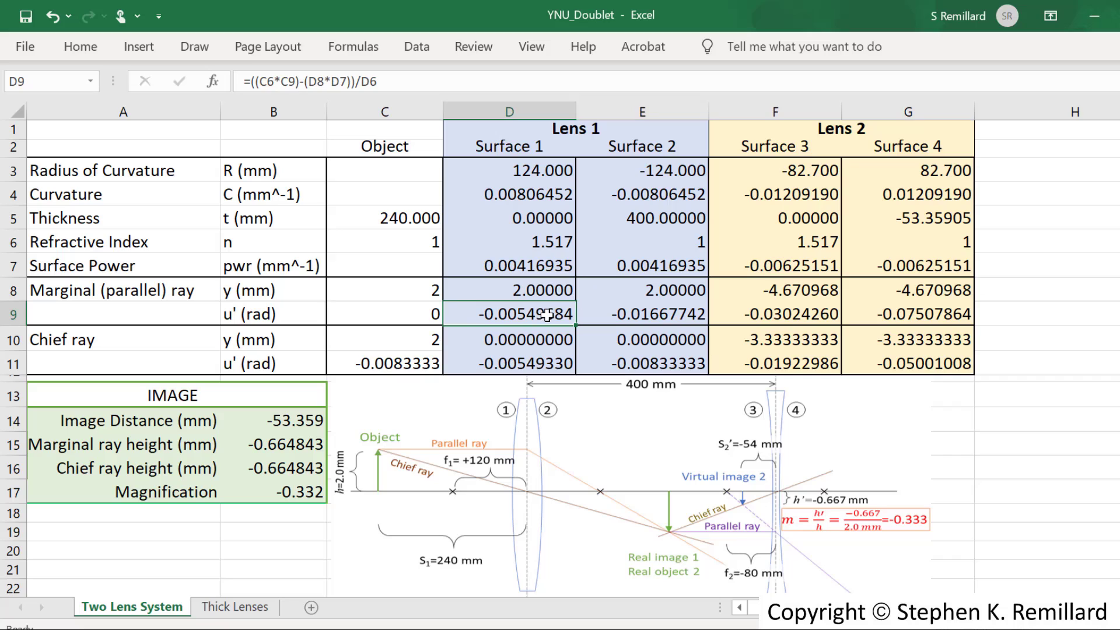
{"action": "key", "text": "Right"}
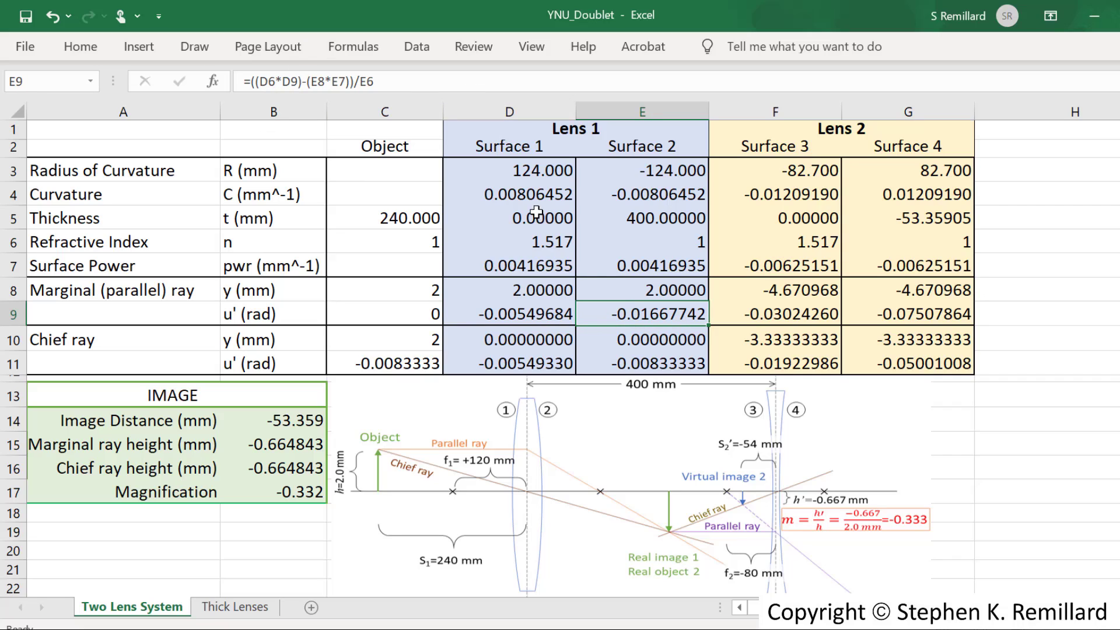
{"action": "key", "text": "Down"}
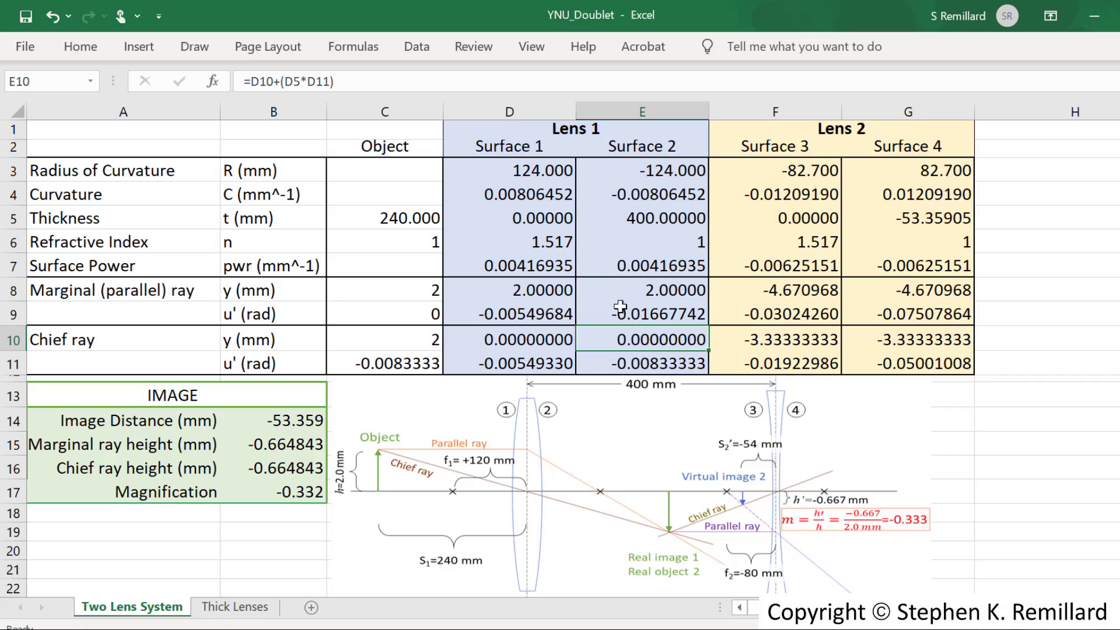
{"action": "key", "text": "Down"}
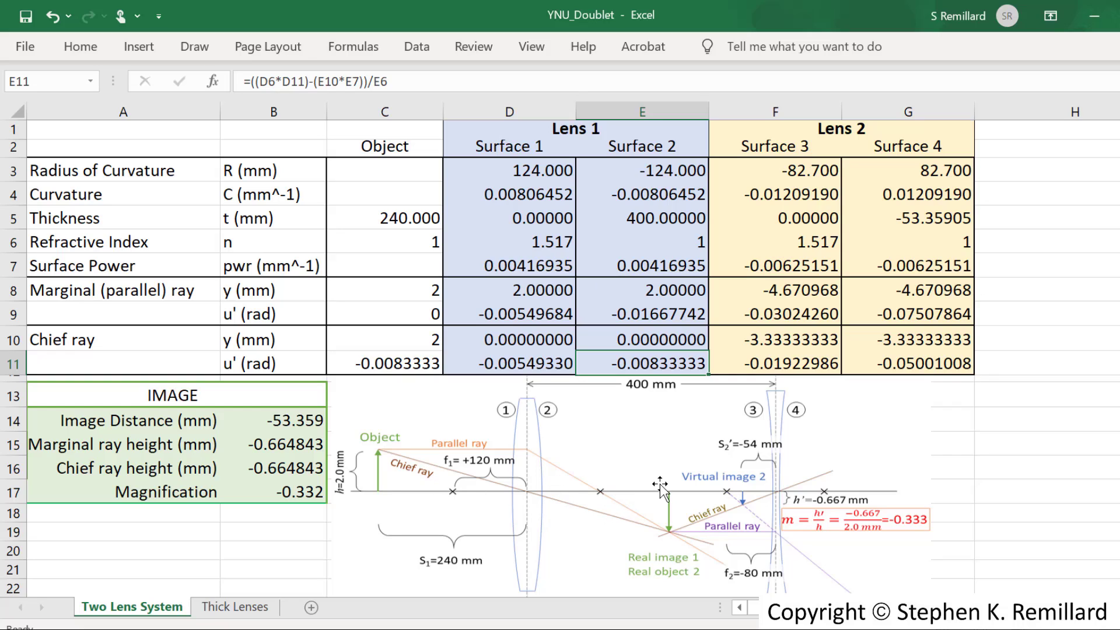
Examine Surface 3's radius, thickness, refractive index and surface power in cells F3, F5, F6 and F7.
{"action": "left_click", "coordinate": [792, 170]}
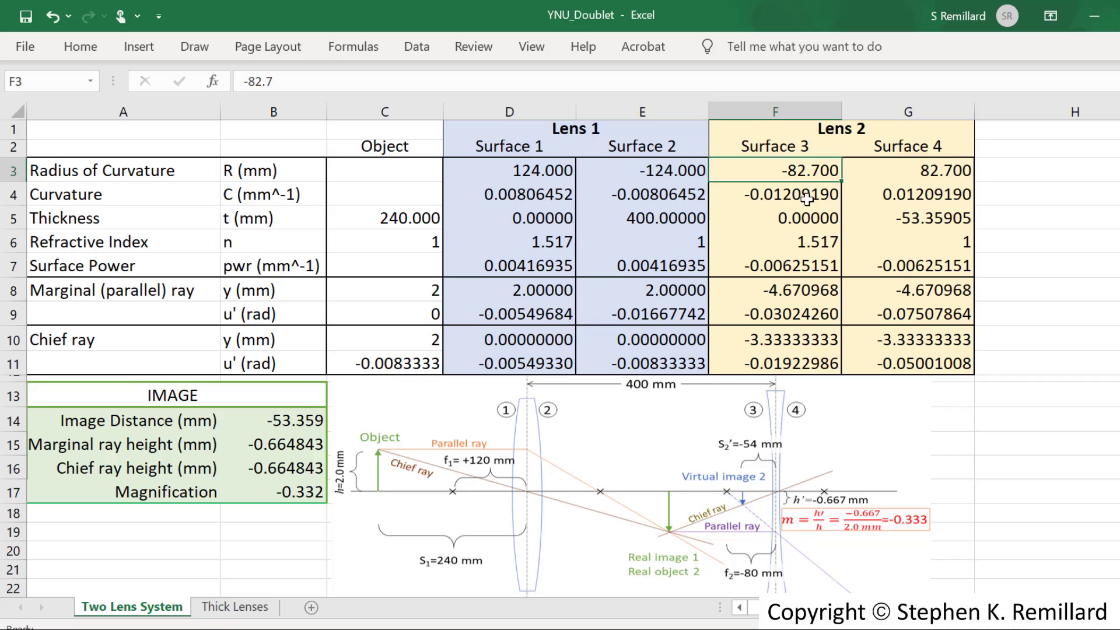
{"action": "left_click", "coordinate": [808, 219]}
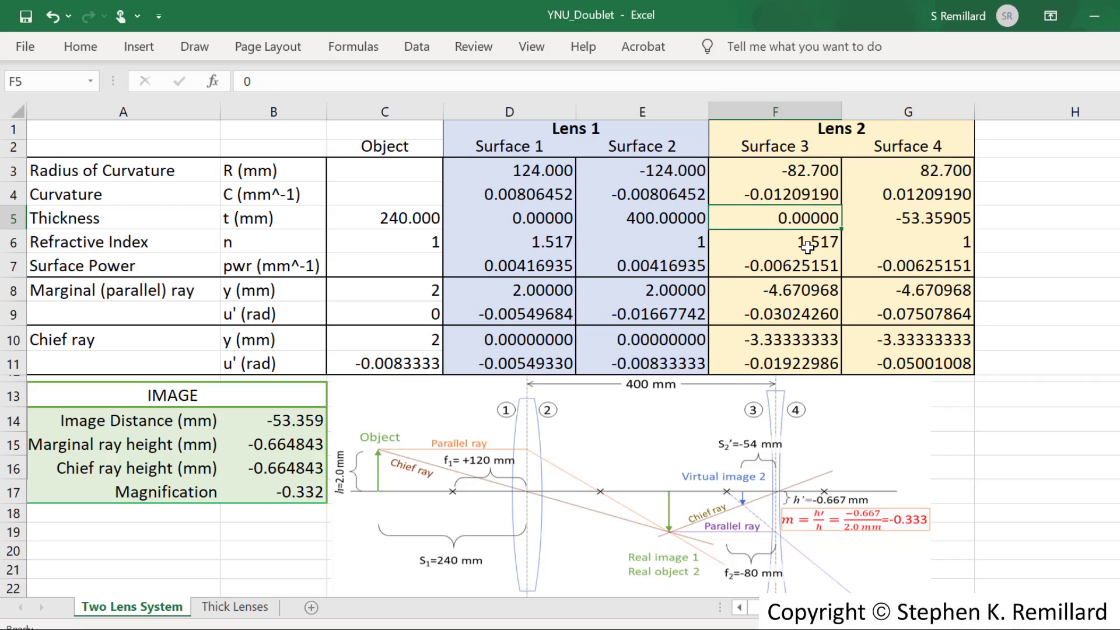
{"action": "left_click", "coordinate": [808, 247]}
{"action": "left_click", "coordinate": [819, 264]}
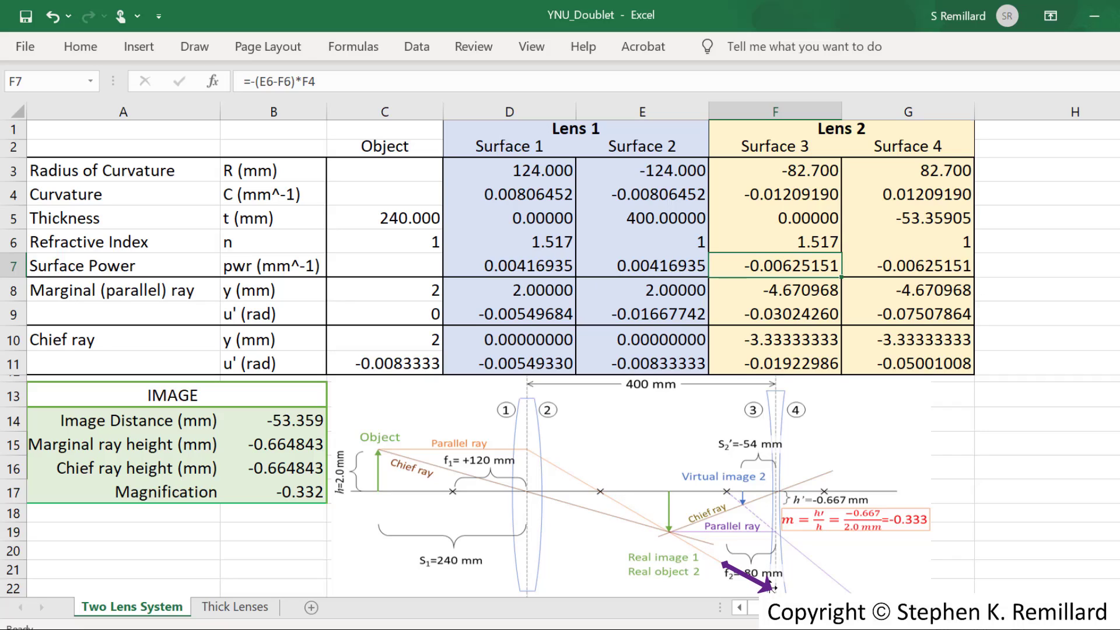
Examine Surface 3's marginal ray height and angle formulas in F8 and F9, keeping the ray diagram in its original place.
{"action": "left_click", "coordinate": [808, 288]}
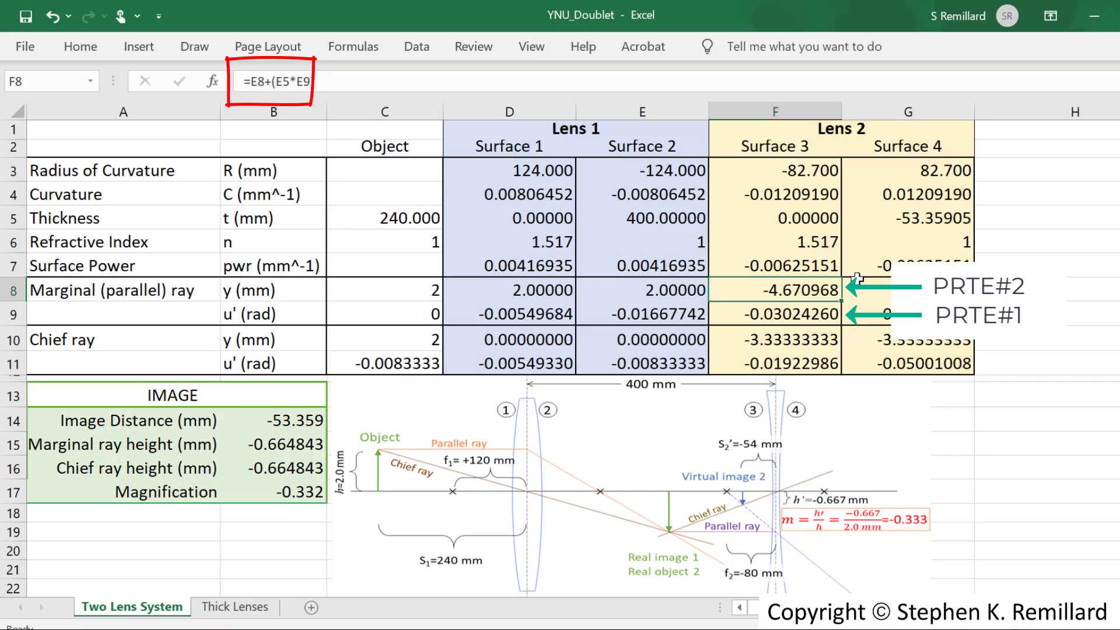
{"action": "left_click", "coordinate": [805, 315]}
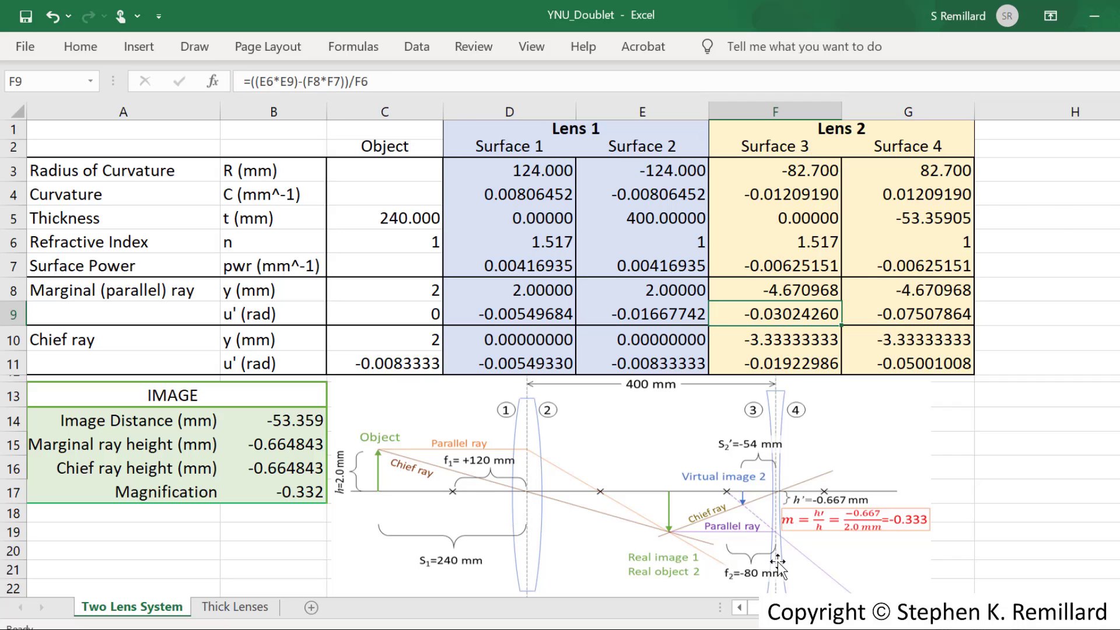
{"action": "left_click_drag", "start_coordinate": [779, 563], "coordinate": [781, 563]}
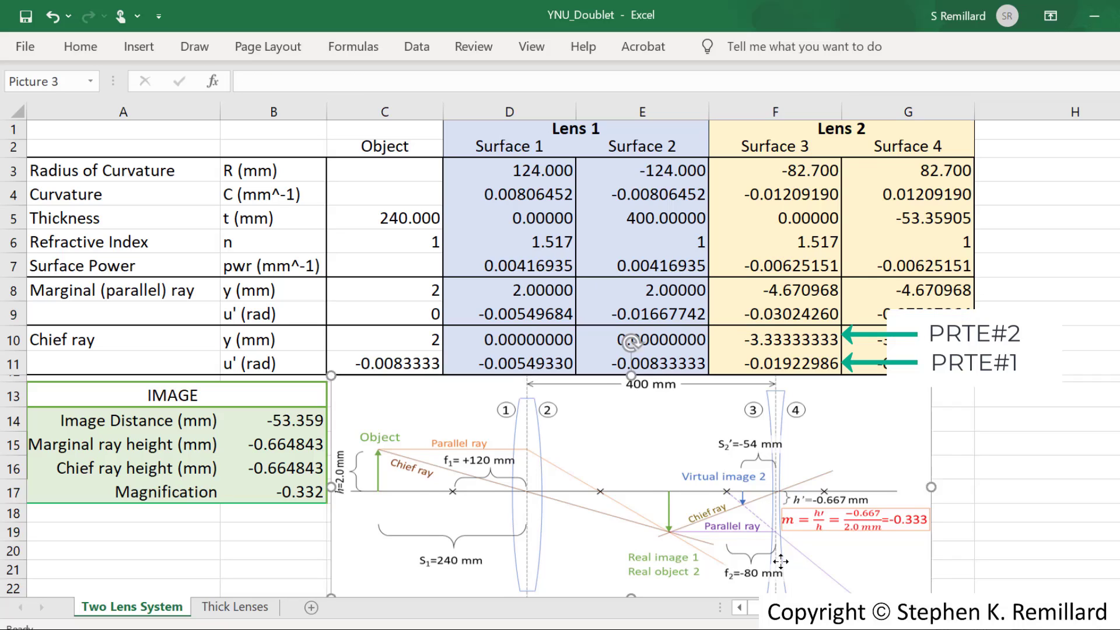
{"action": "key", "text": "ctrl+z"}
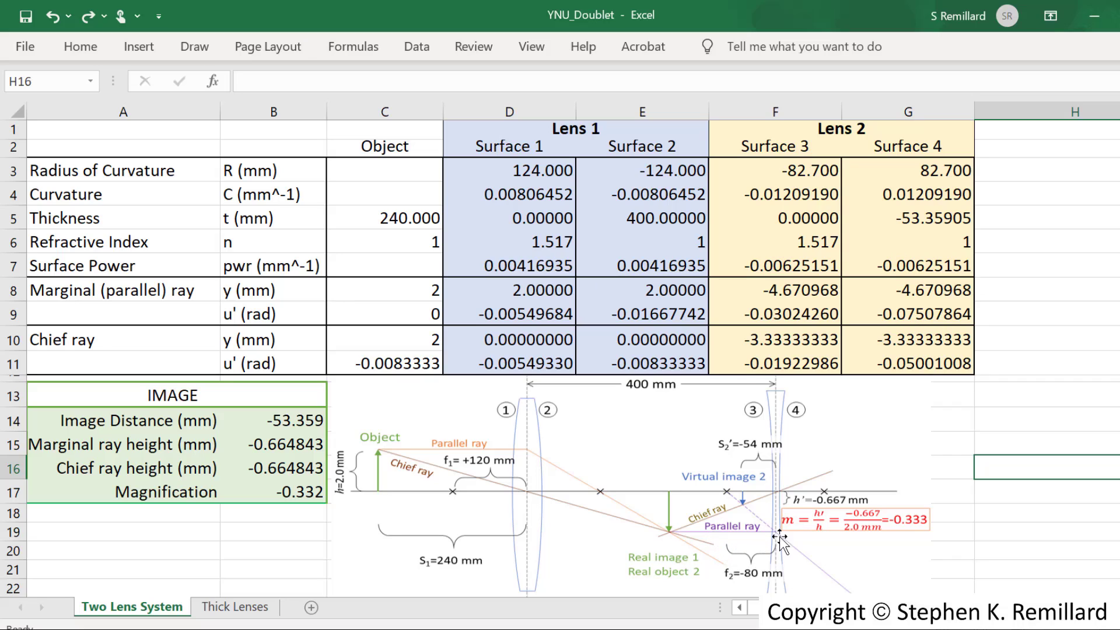
Examine Surface 4's marginal ray angle formula in G9 and chief ray height formula in G10.
{"action": "left_click", "coordinate": [928, 312]}
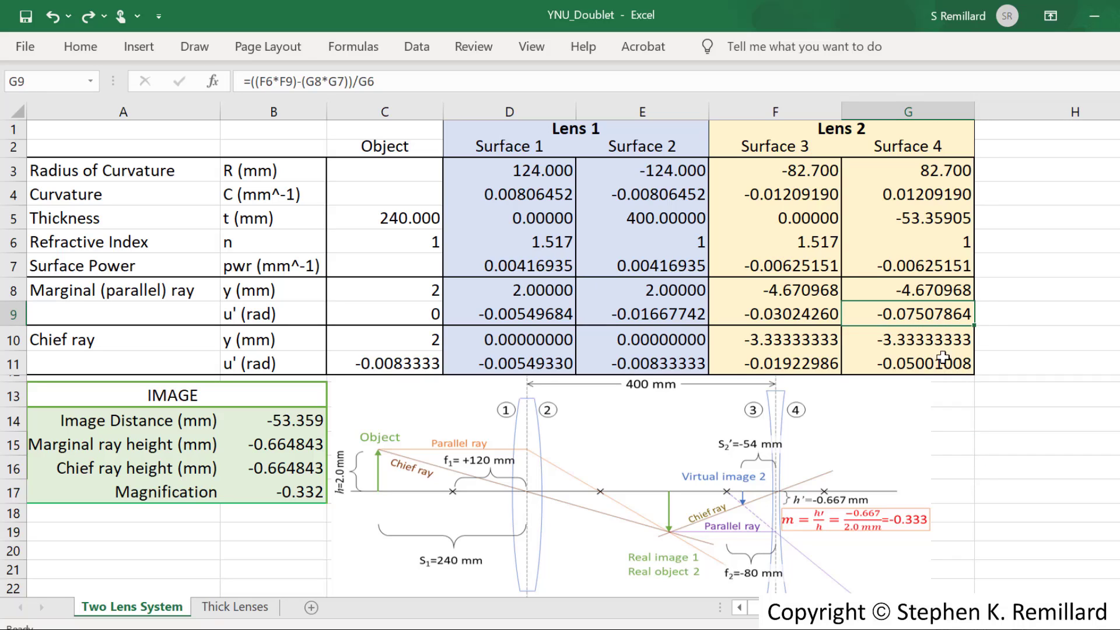
{"action": "left_click", "coordinate": [931, 334]}
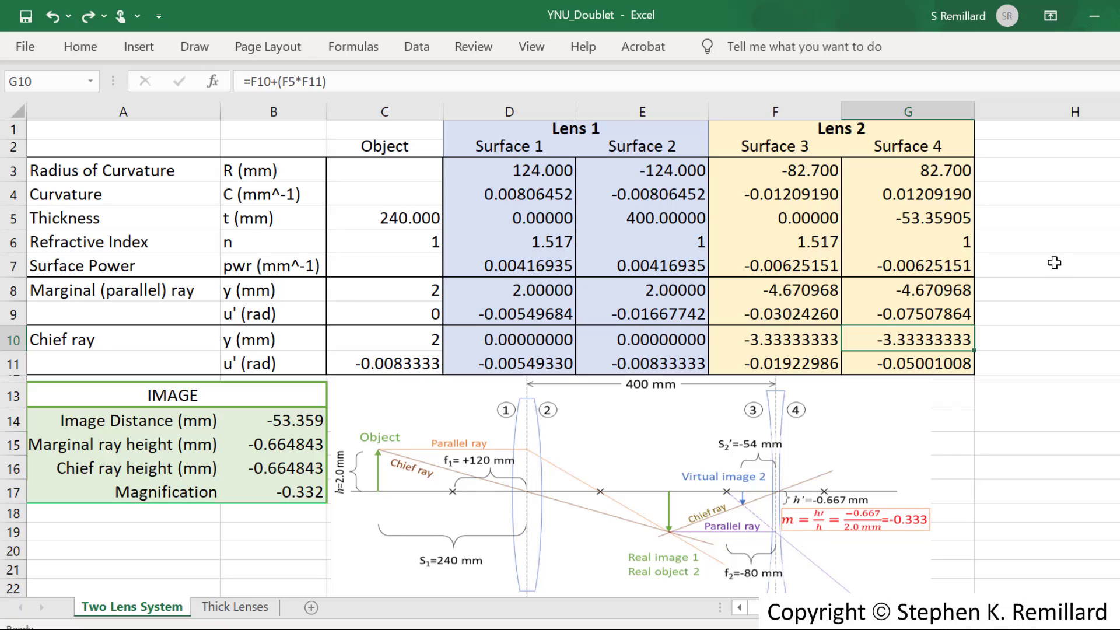
{"action": "left_click", "coordinate": [1074, 318]}
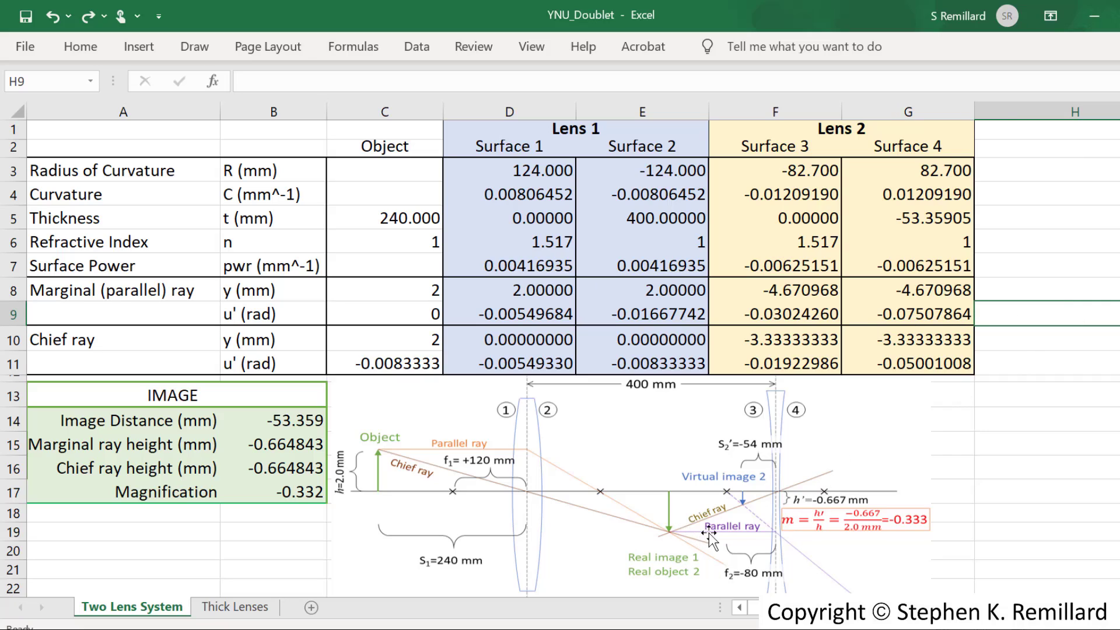
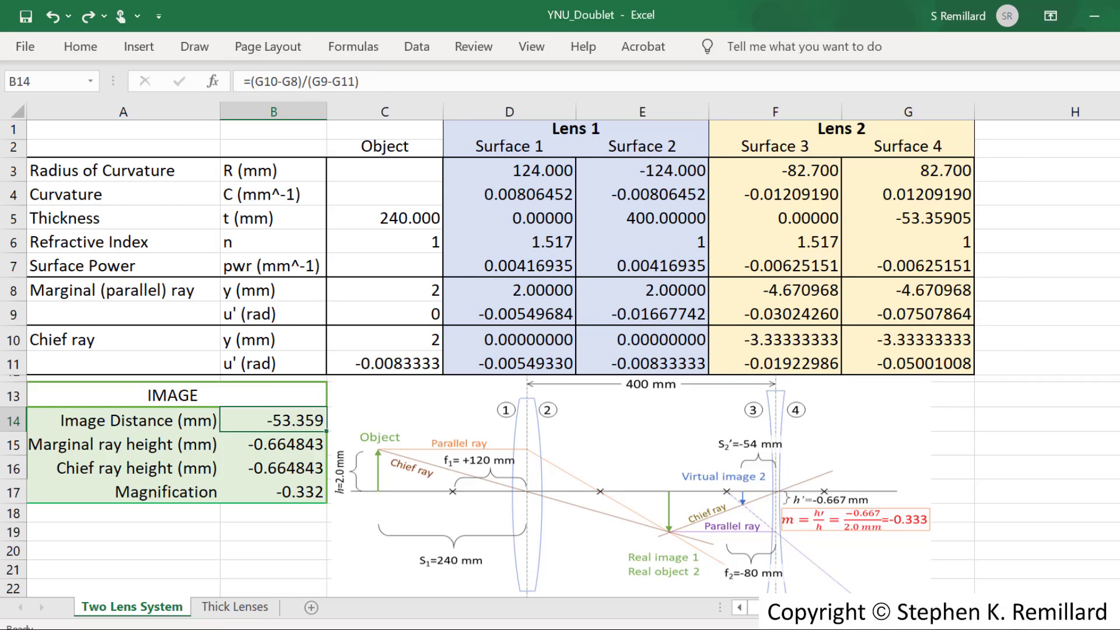
Examine the image's magnification and marginal ray height formulas in B17 and B15, and the lens thickness inputs in D5 and F5.
{"action": "left_click", "coordinate": [273, 492]}
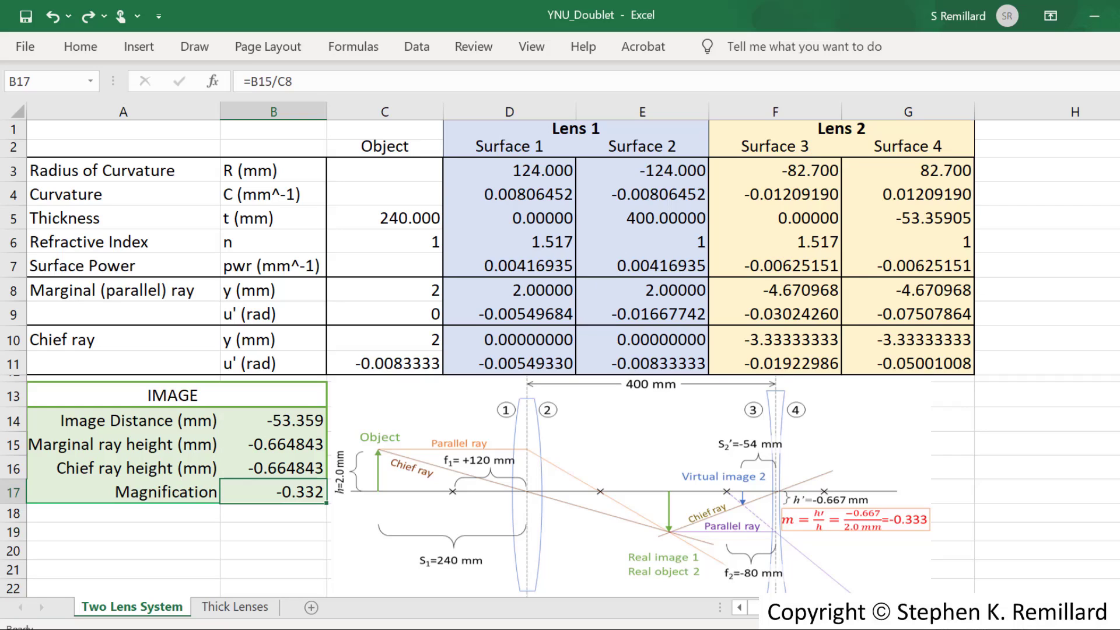
{"action": "left_click", "coordinate": [273, 445]}
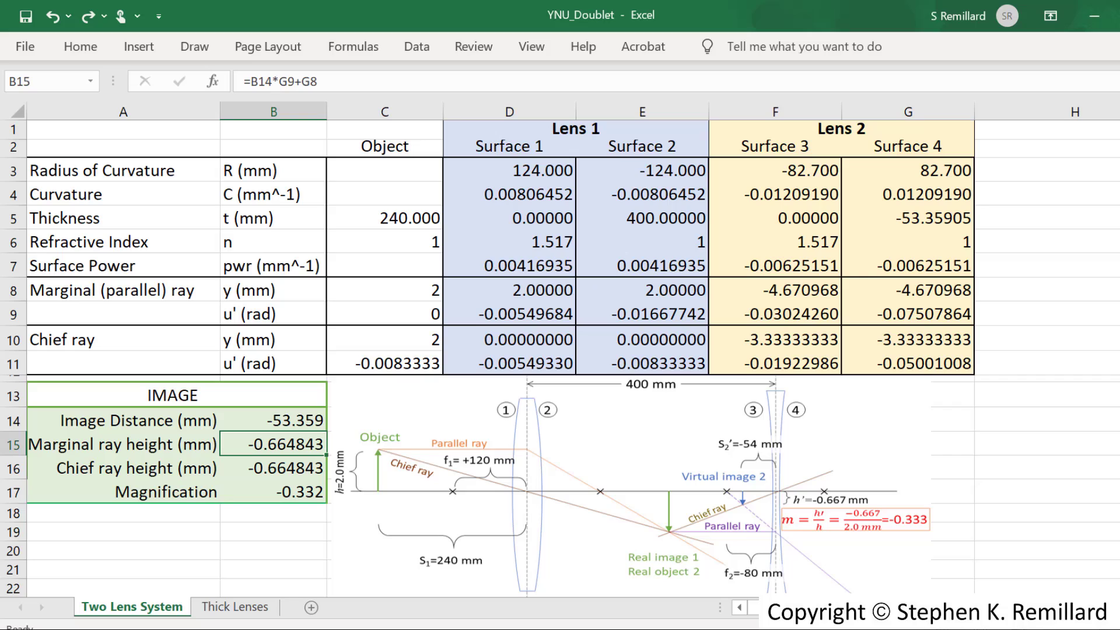
{"action": "left_click", "coordinate": [273, 491]}
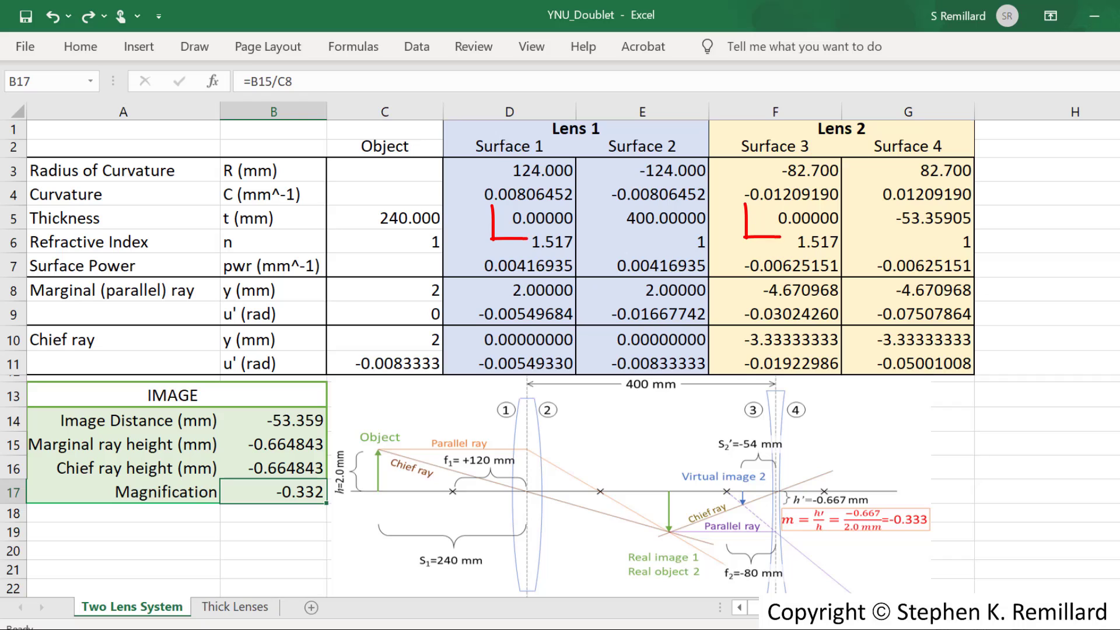
{"action": "left_click", "coordinate": [510, 218]}
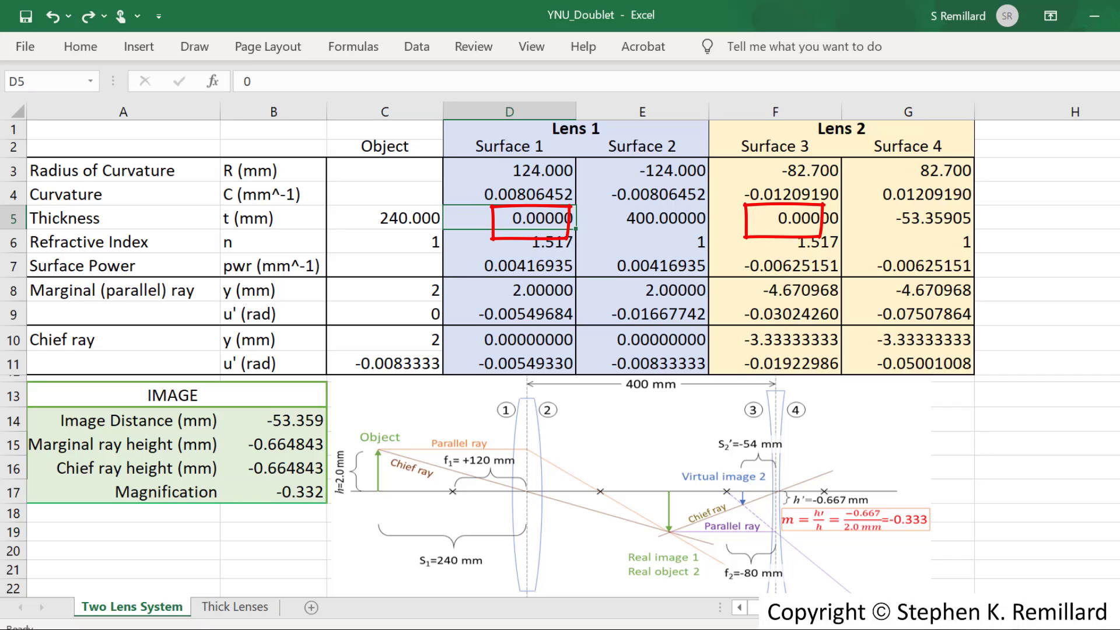
{"action": "left_click", "coordinate": [775, 217]}
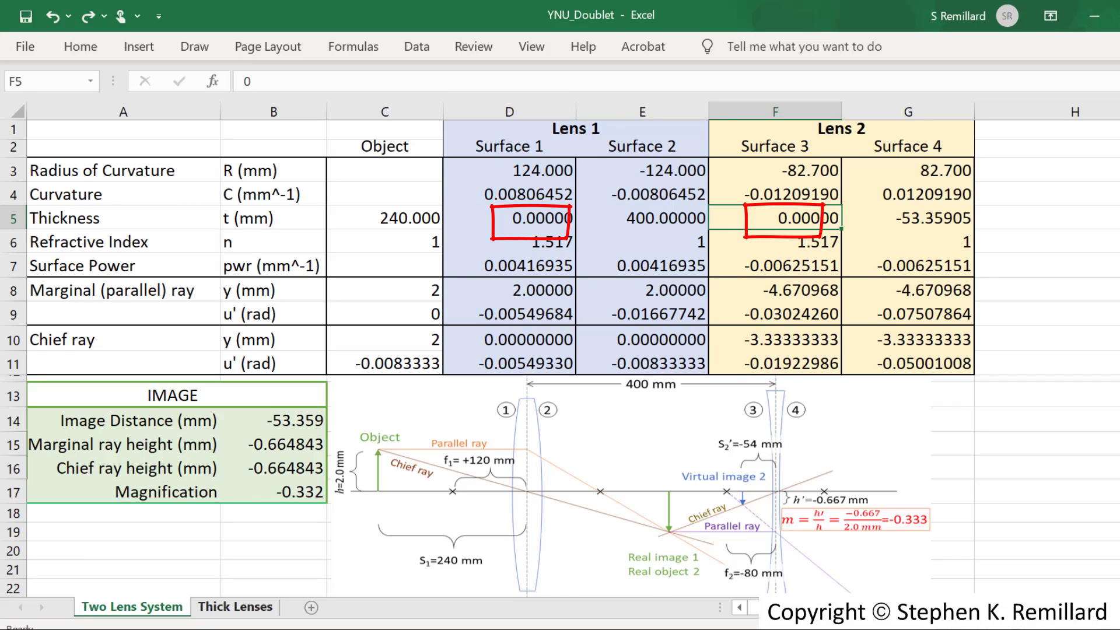
On the Thick Lenses sheet, set Surface 1's thickness in D5 to 7 mm and Surface 3's thickness in F5 to 5 mm.
{"action": "left_click", "coordinate": [235, 607]}
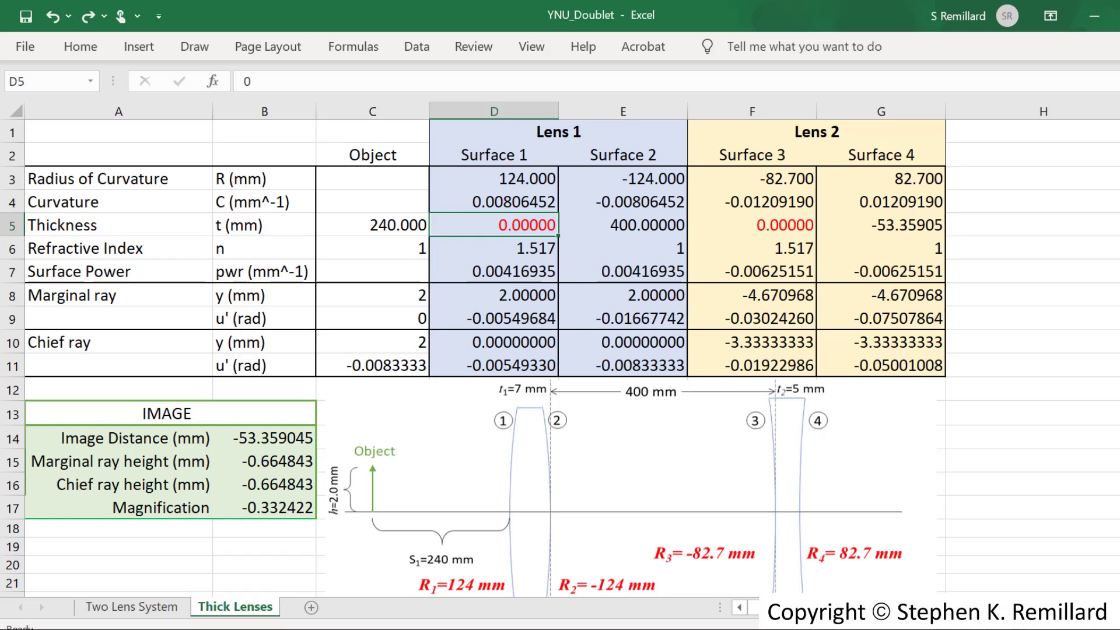
{"action": "type", "text": "7"}
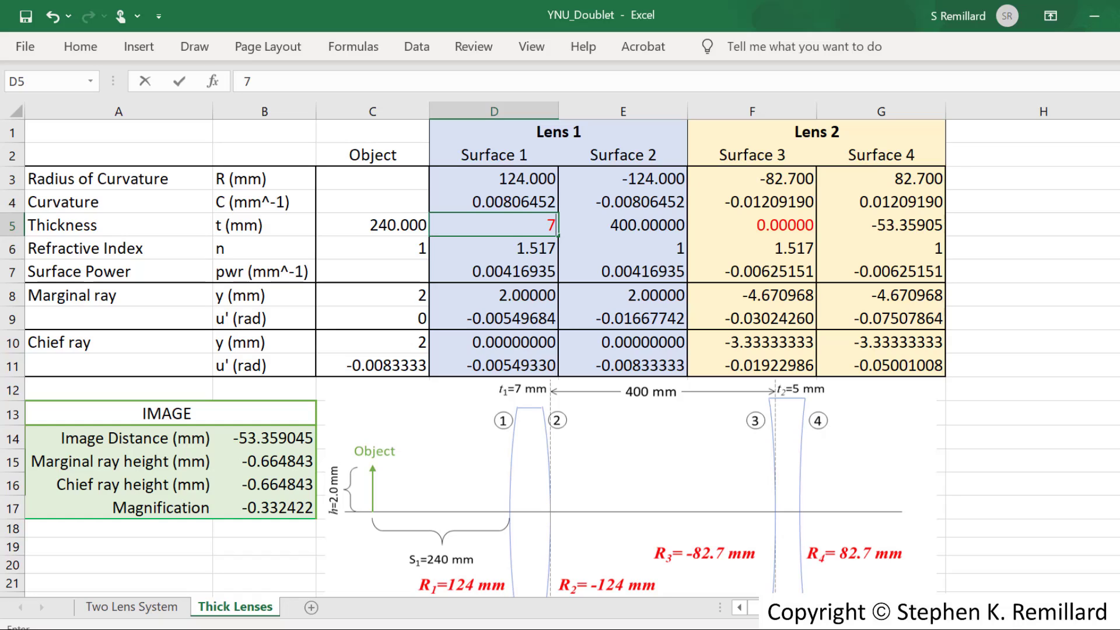
{"action": "left_click", "coordinate": [753, 225]}
{"action": "type", "text": "5"}
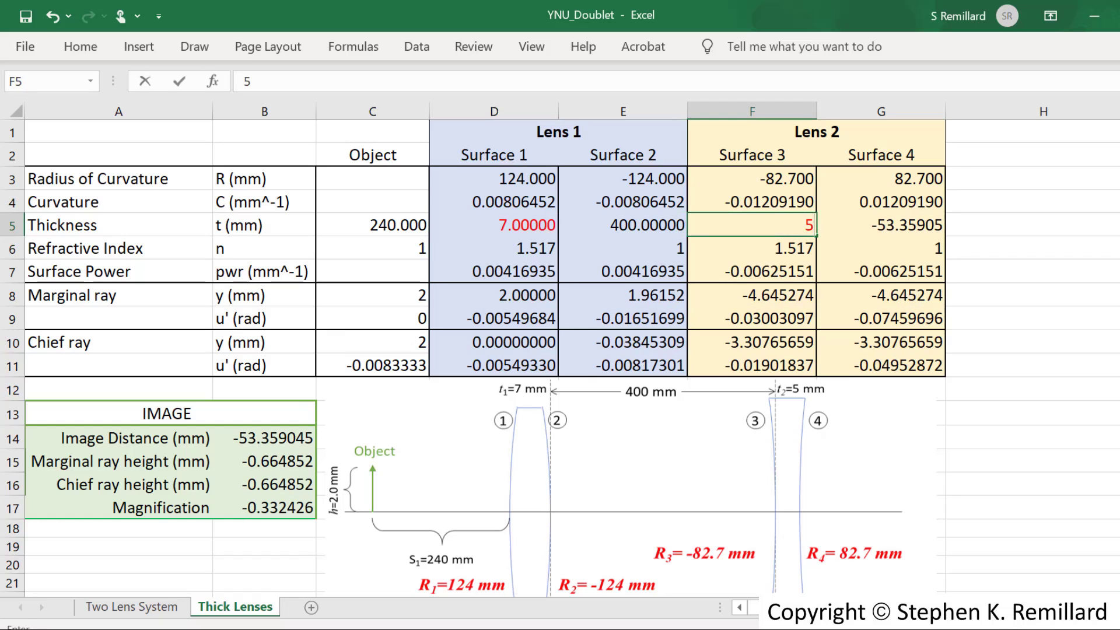
{"action": "left_click", "coordinate": [1032, 318]}
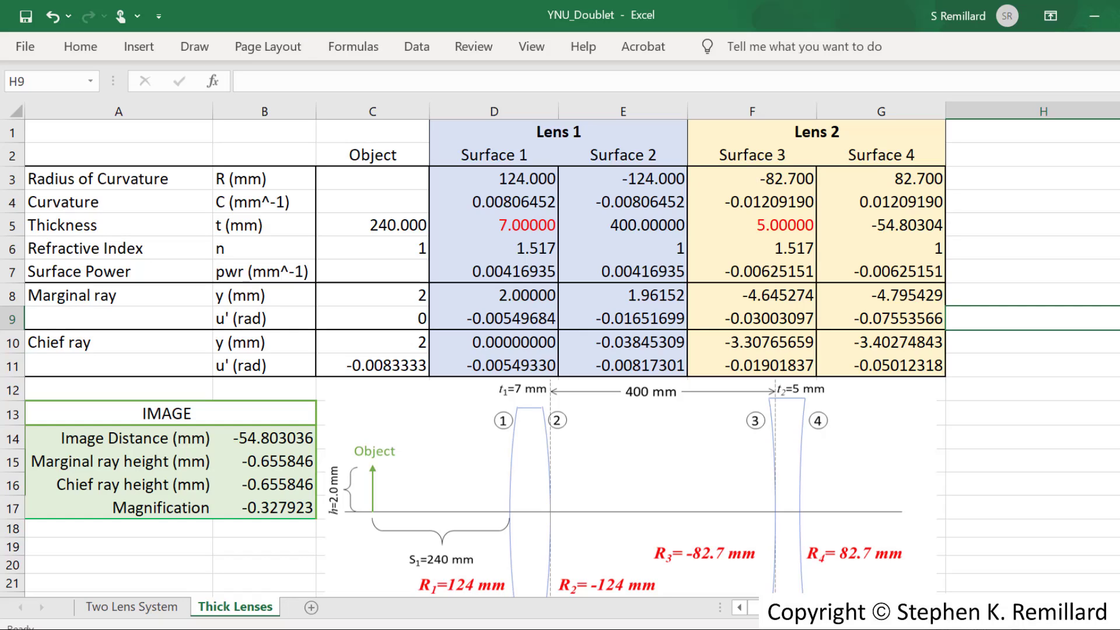
{"action": "left_click", "coordinate": [1033, 507]}
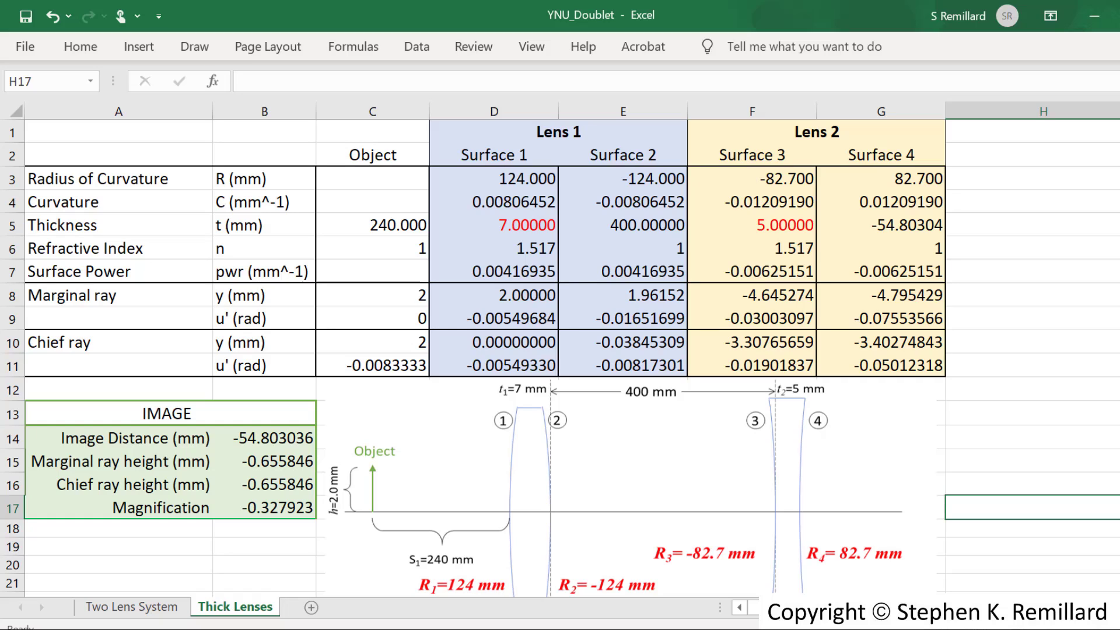
Set both the Surface 1 thickness in D5 and the Surface 3 thickness in F5 to 20 mm.
{"action": "left_click", "coordinate": [494, 224]}
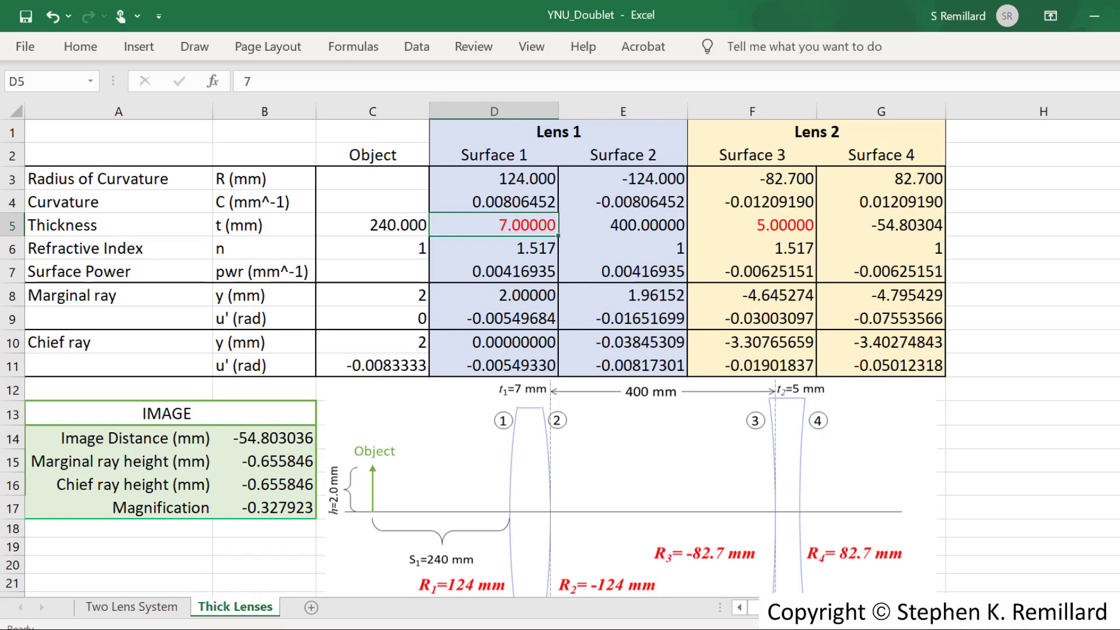
{"action": "type", "text": "20"}
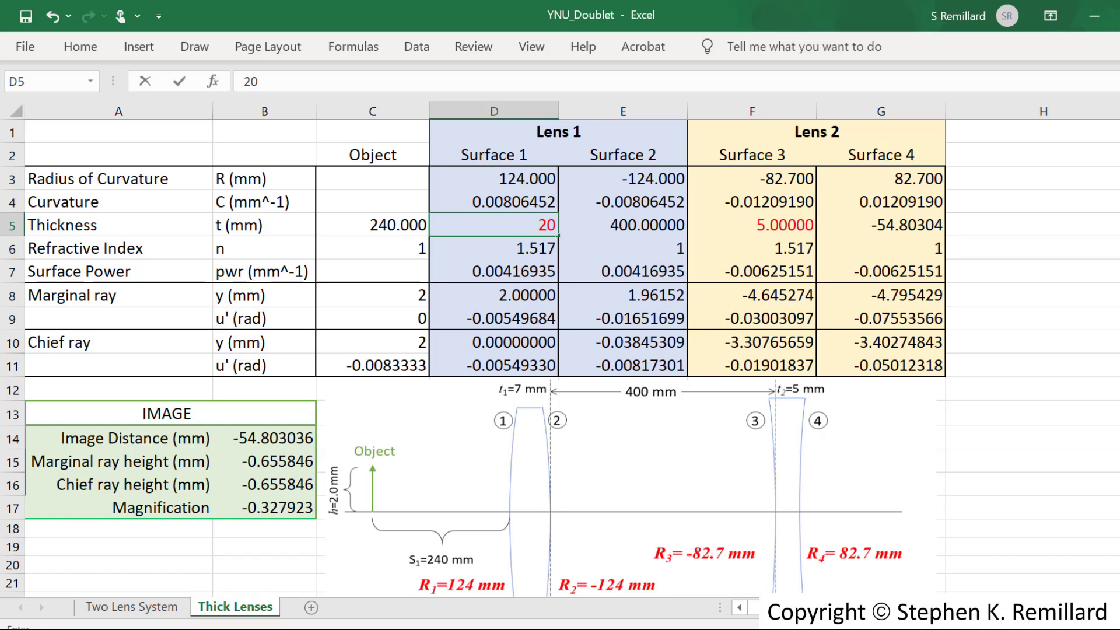
{"action": "key", "text": "Return"}
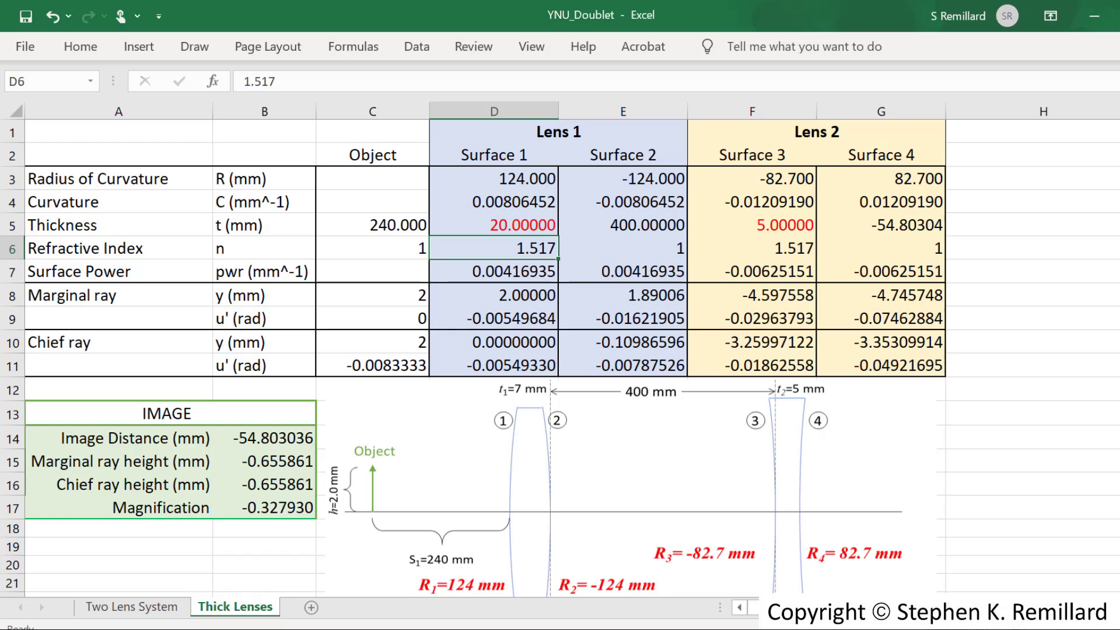
{"action": "left_click", "coordinate": [752, 225]}
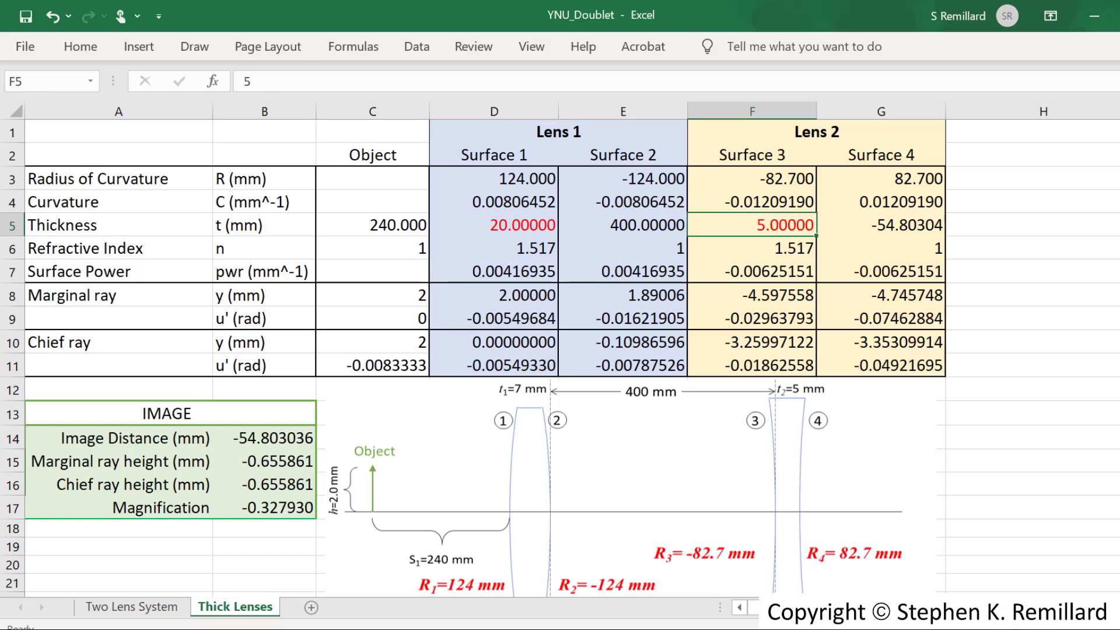
{"action": "type", "text": "20"}
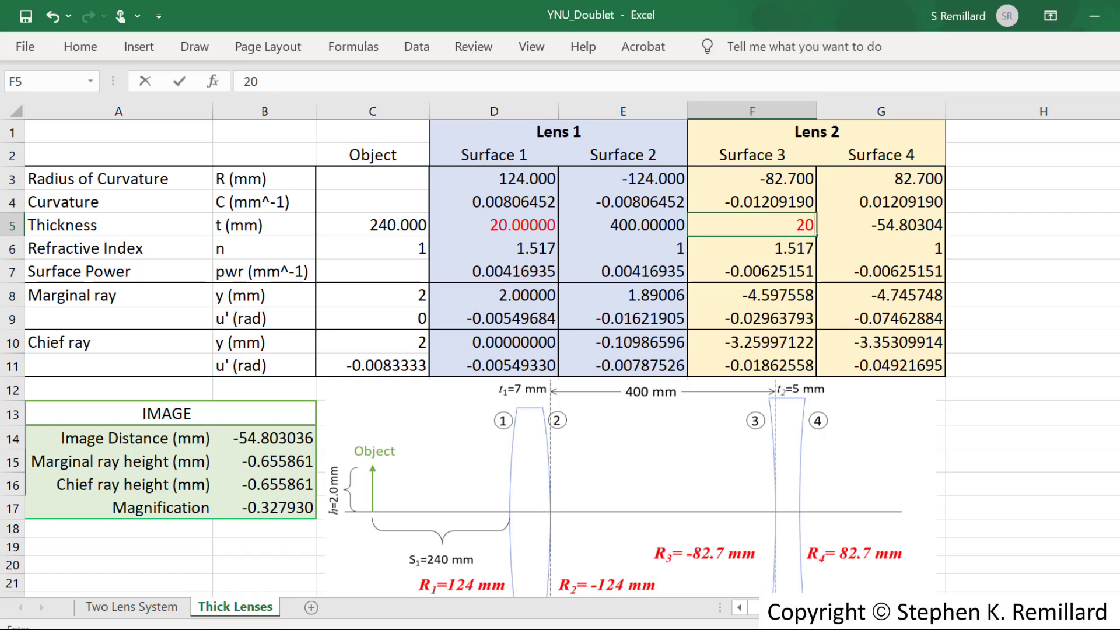
{"action": "key", "text": "Return"}
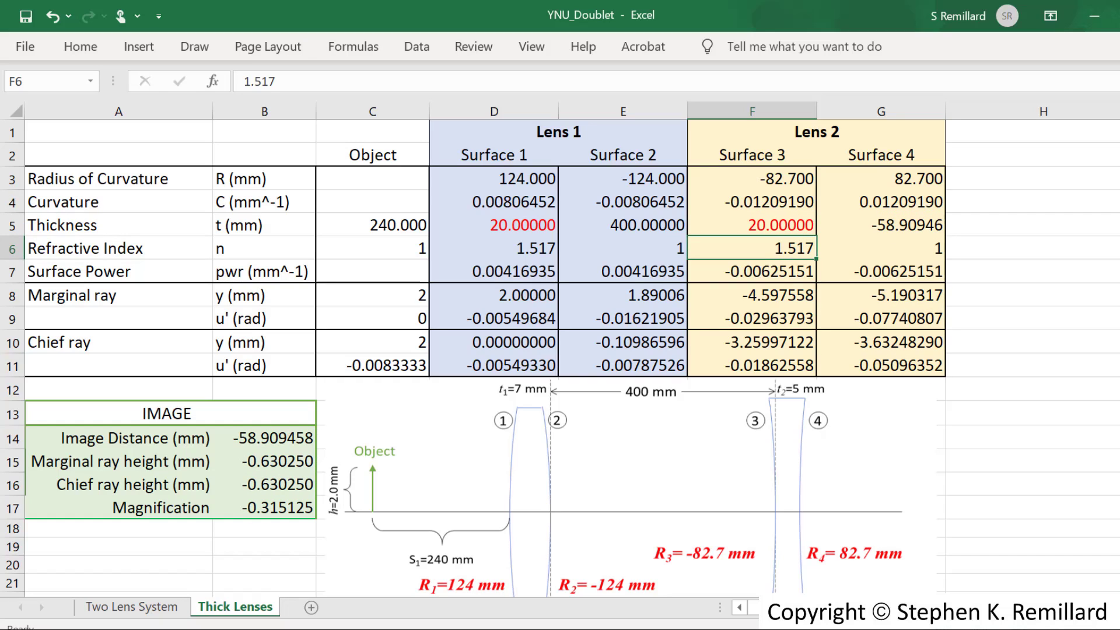